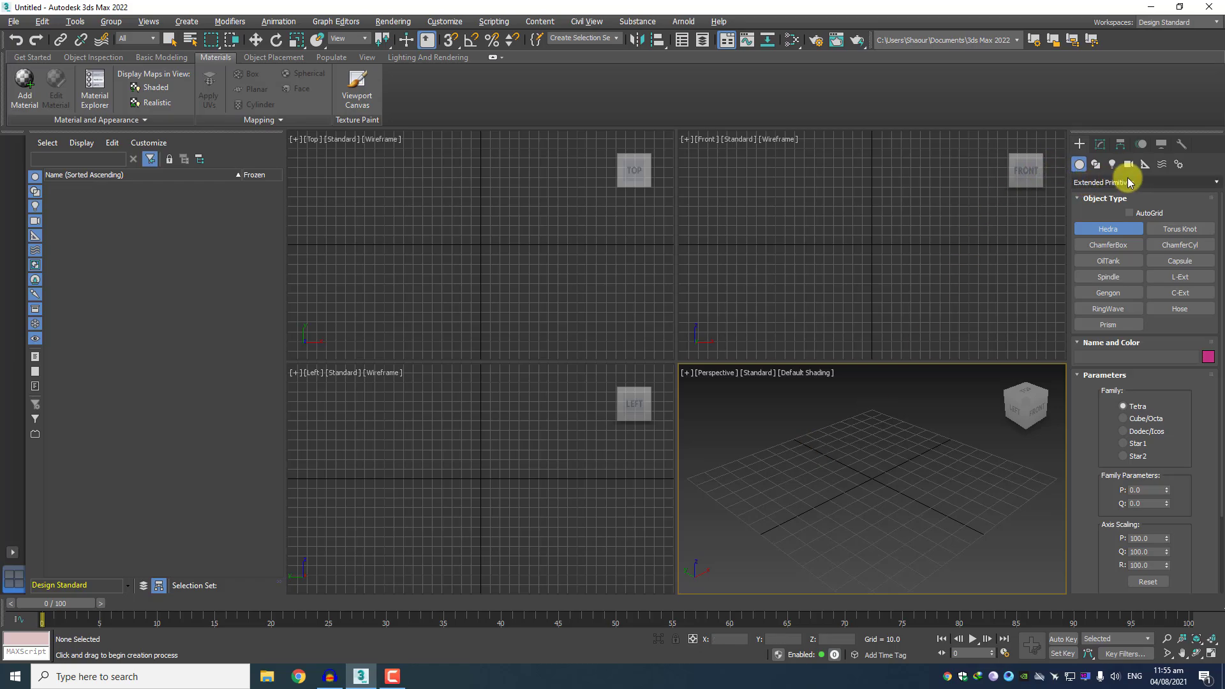
# Create a Tetra-family Hedra from the Extended Primitives at the centre of the Perspective grid, with a radius of about 28.
pyautogui.click(1127, 183)
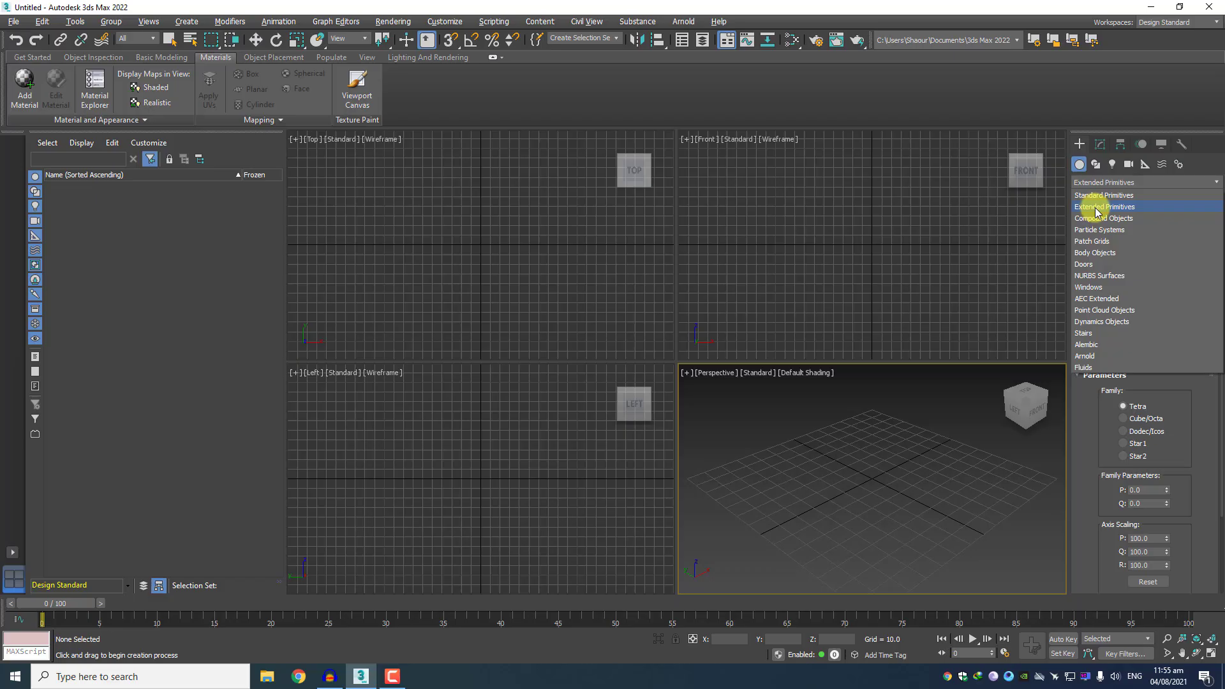
pyautogui.click(1106, 208)
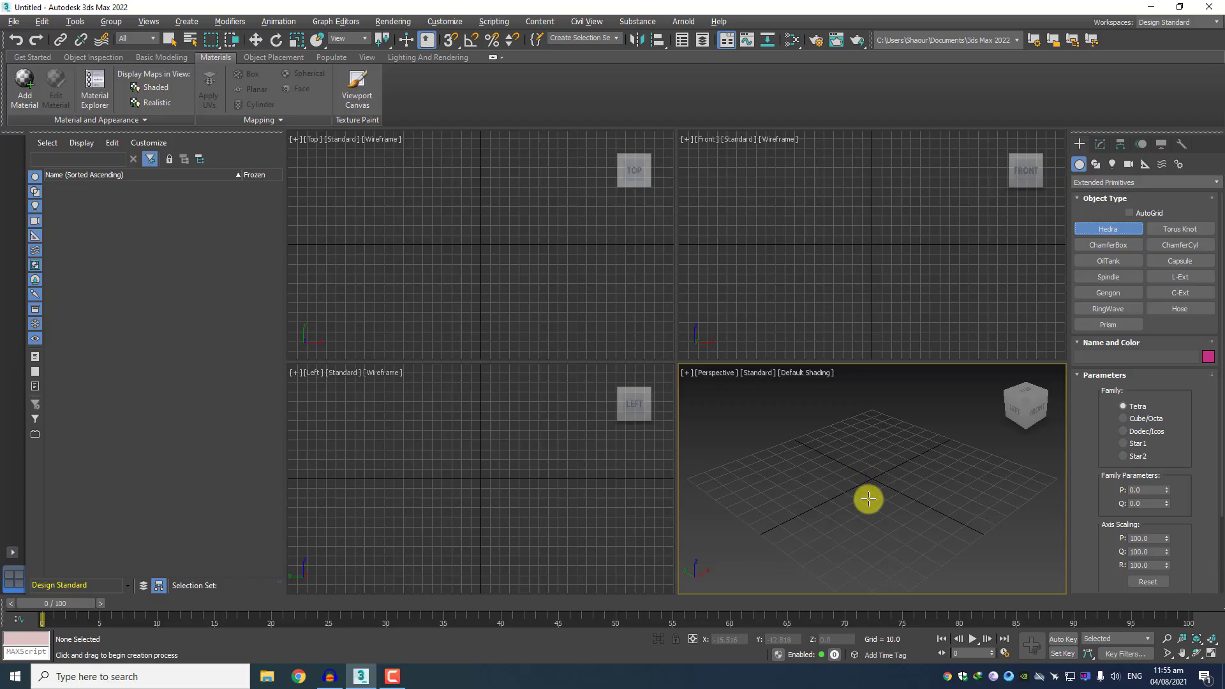
pyautogui.scroll(2, 869, 497)
pyautogui.moveTo(876, 480); pyautogui.dragTo(809, 505)
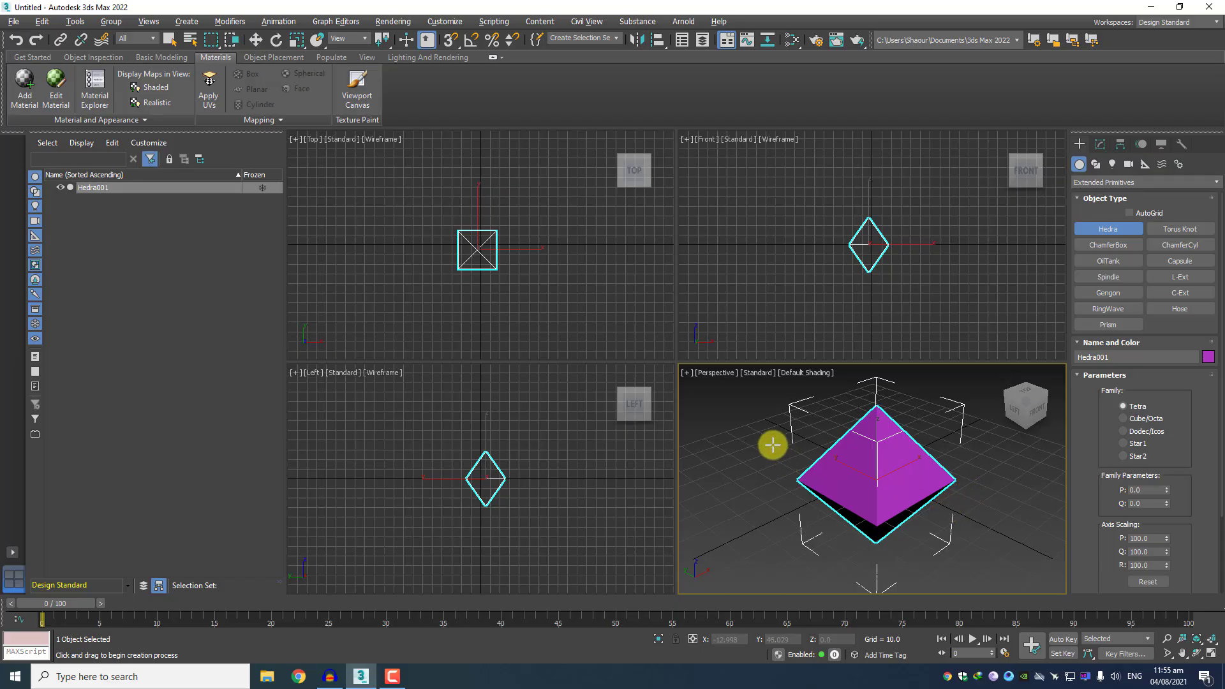
pyautogui.click(882, 468)
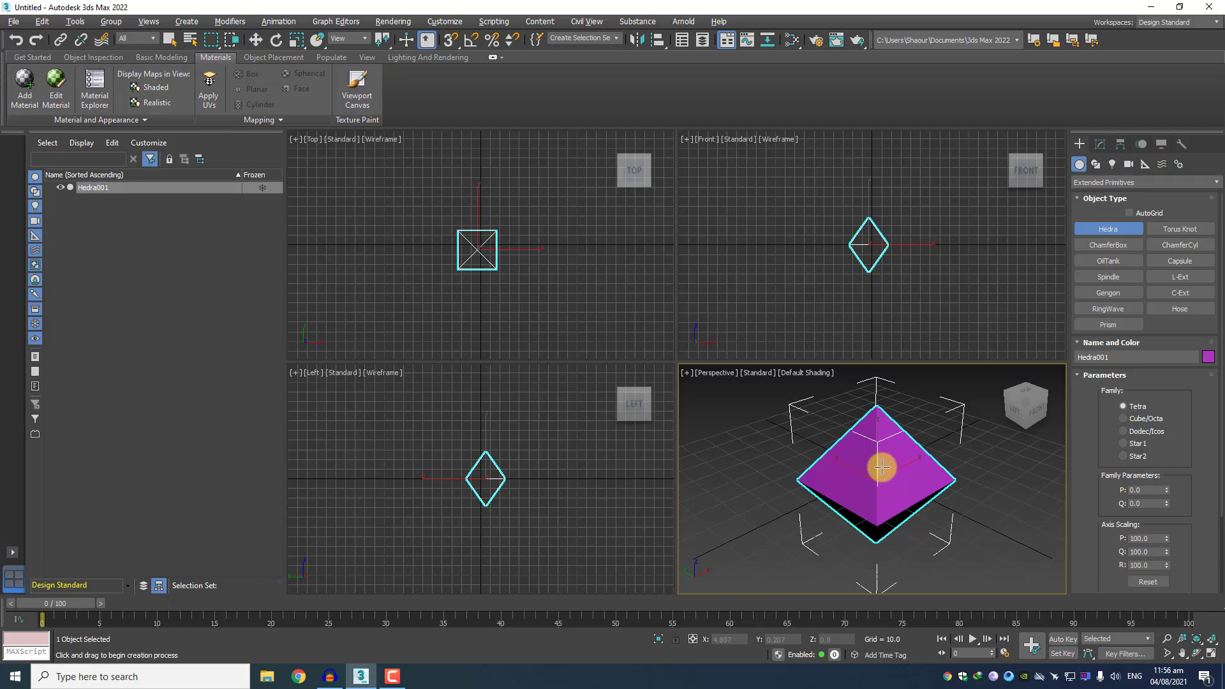
pyautogui.keyDown('alt'); pyautogui.moveTo(881, 468); pyautogui.dragTo(927, 466, button='middle'); pyautogui.keyUp('alt')
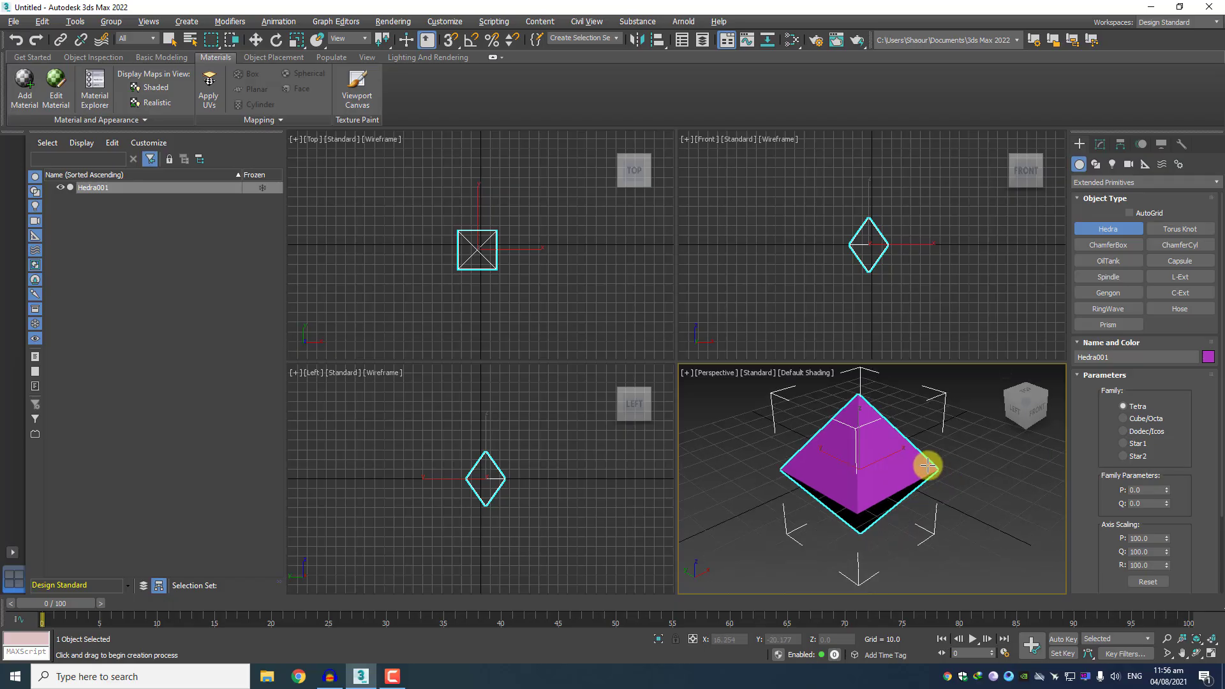
# Cycle the hedra's family through Cube/Octa, Dodec/Icos and Star1, and settle on Star2.
pyautogui.click(1123, 420)
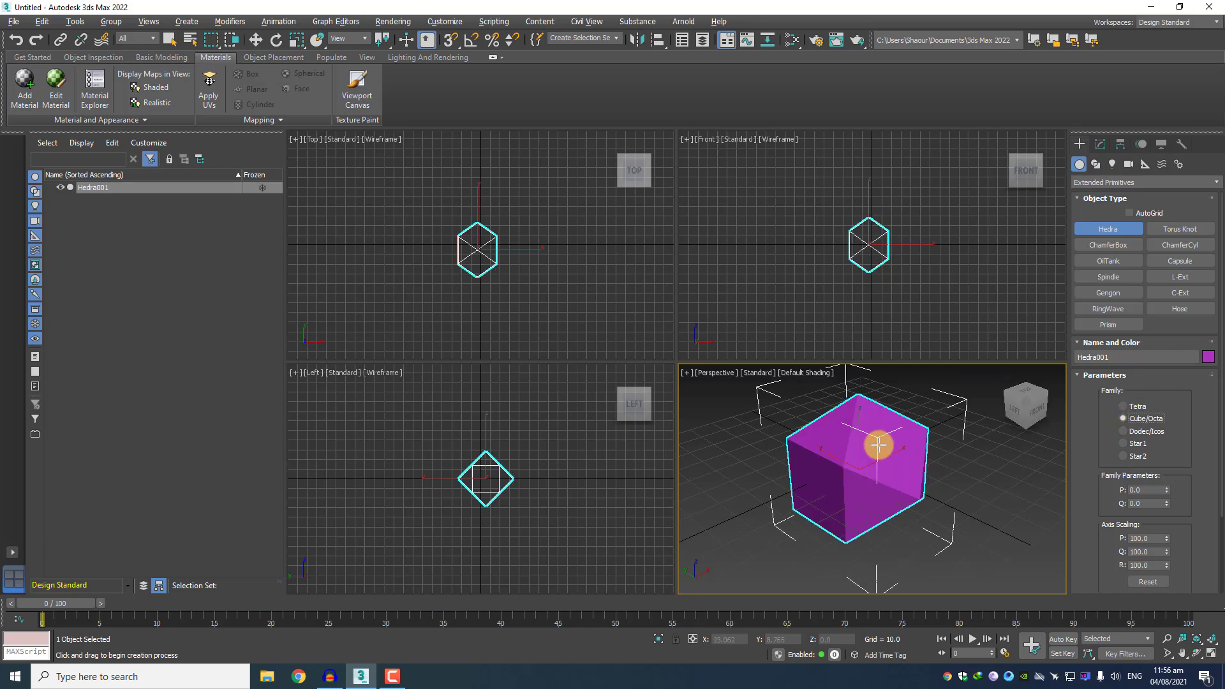
pyautogui.click(1122, 432)
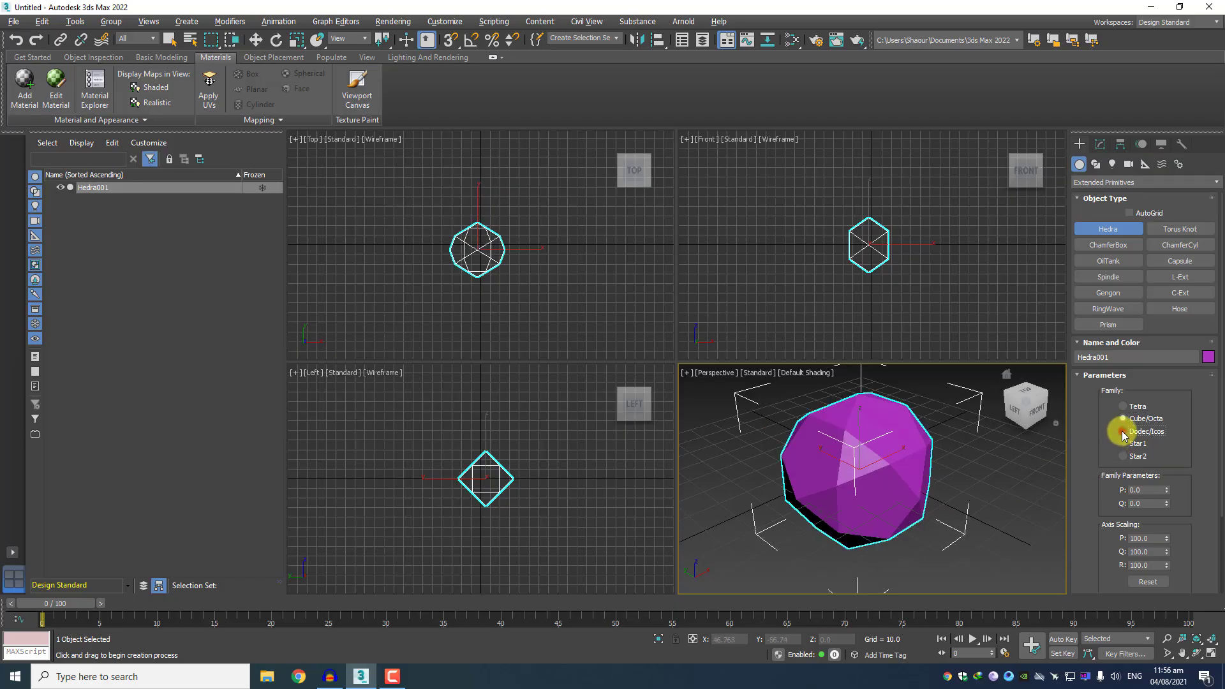
pyautogui.click(1116, 443)
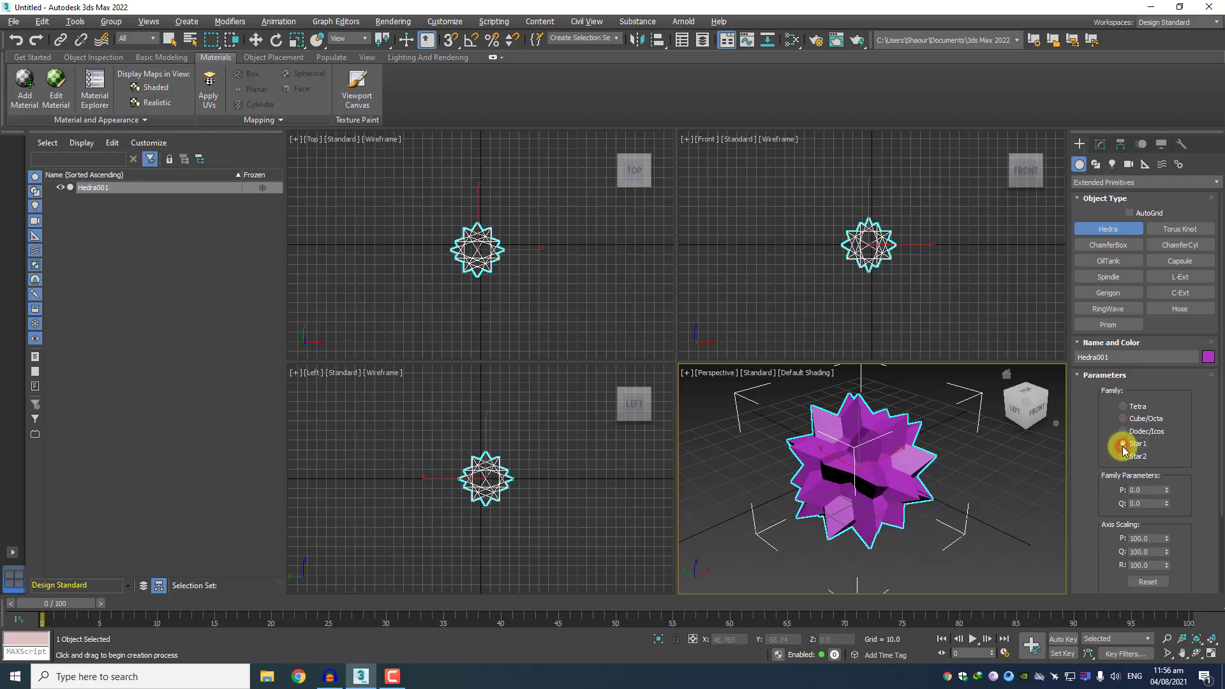
pyautogui.click(1123, 457)
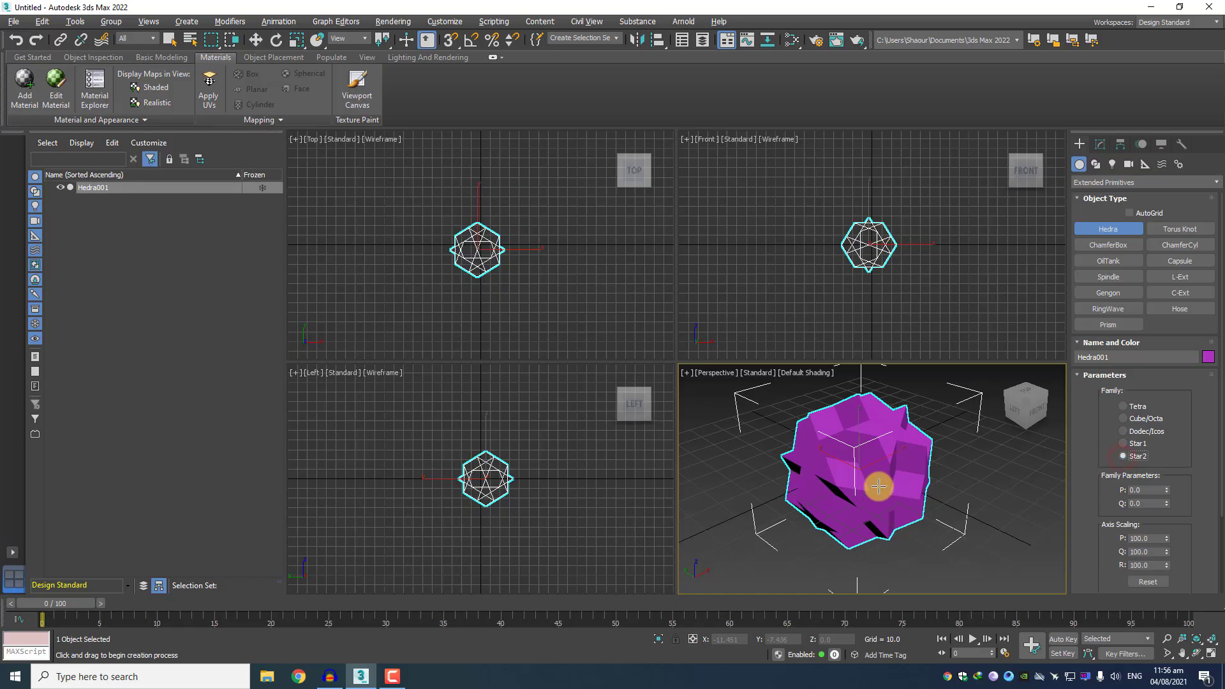
# Experiment with the hedra's P family parameter, and set its P axis scaling to 99.5.
pyautogui.click(1144, 490)
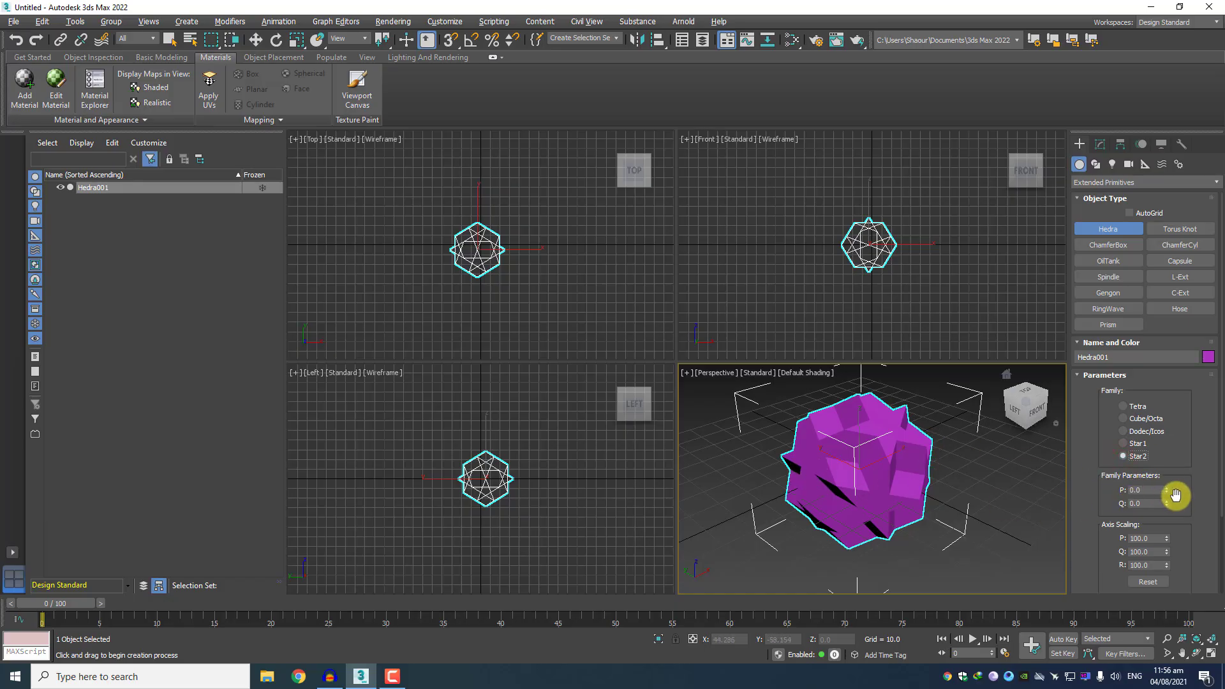
pyautogui.moveTo(1168, 494); pyautogui.dragTo(1177, 524)
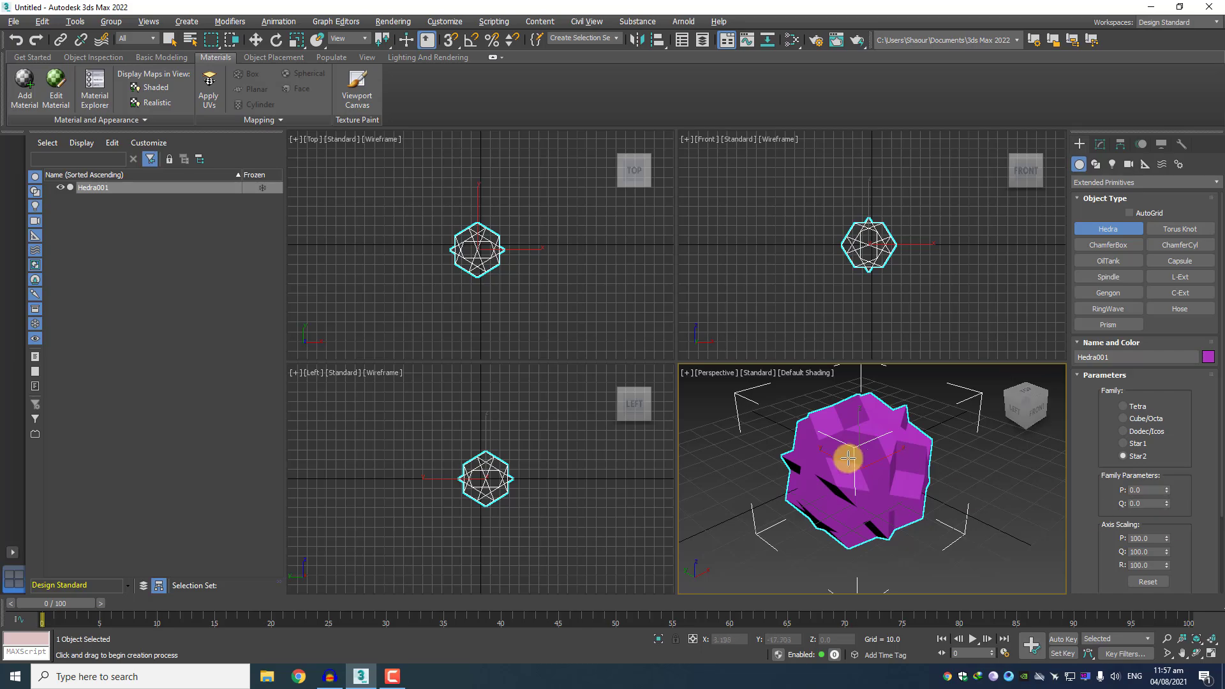
pyautogui.scroll(3, 861, 458)
pyautogui.scroll(1, 893, 476)
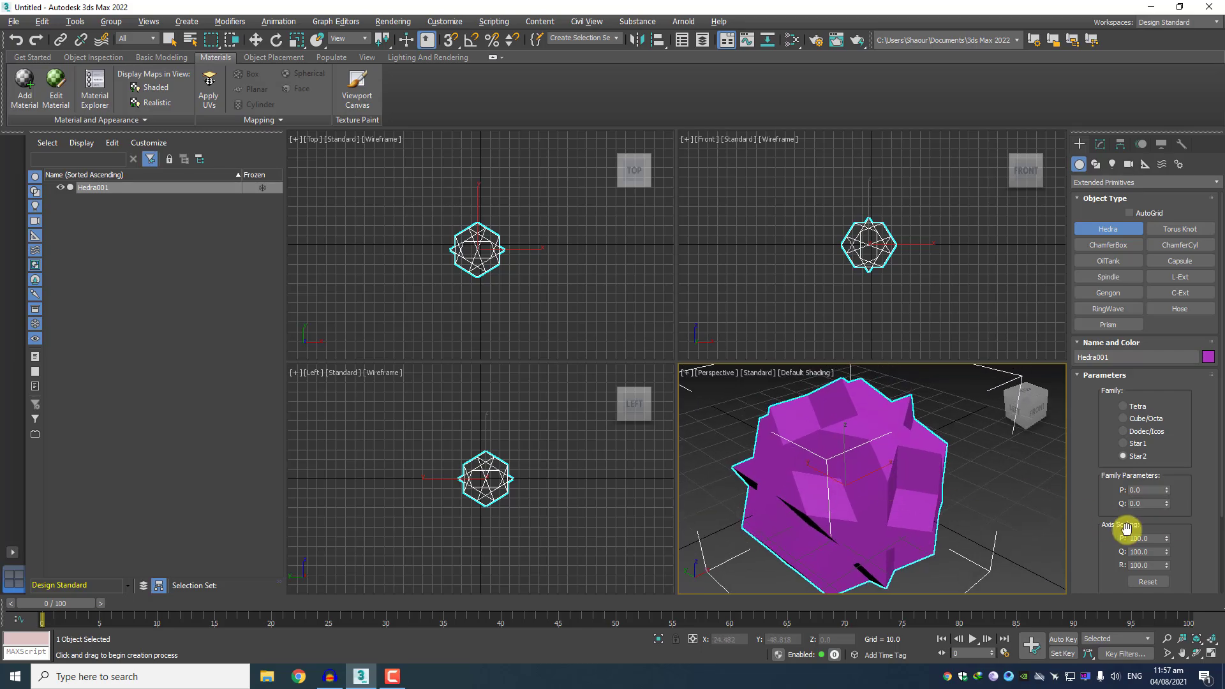
pyautogui.scroll(-1, 1137, 529)
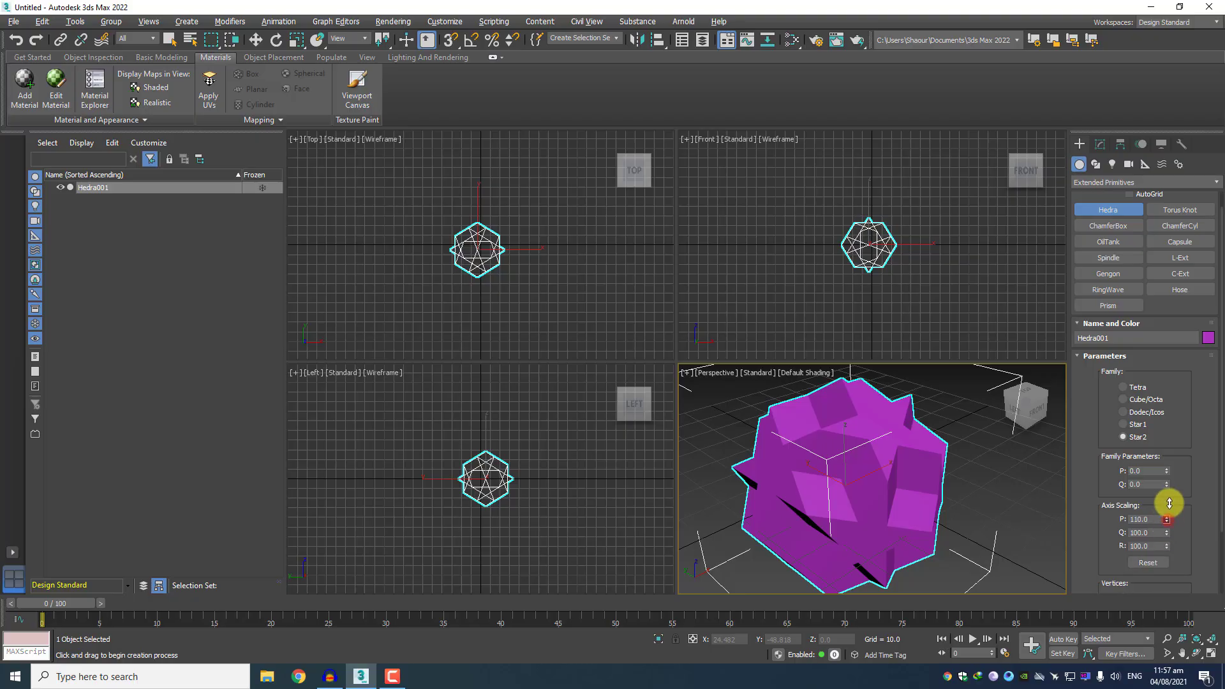
pyautogui.click(1167, 522)
pyautogui.scroll(-4, 1154, 562)
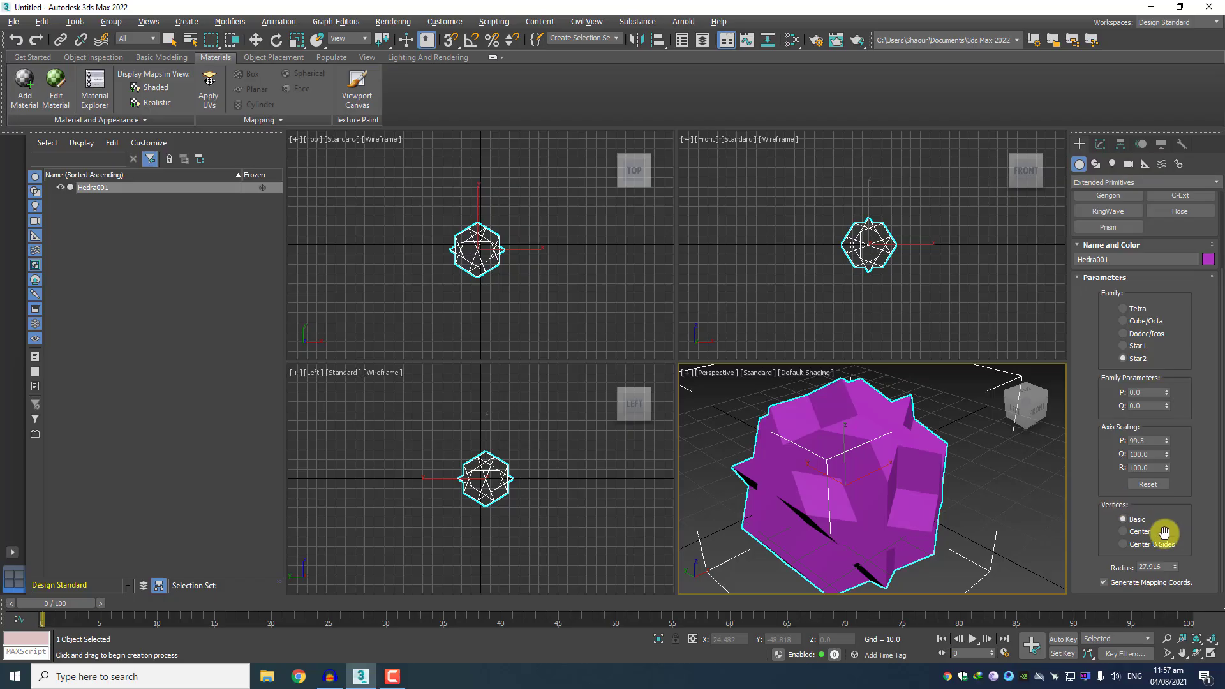
# Try the Center and Center & Sides vertices options on the hedra, and return to Basic.
pyautogui.click(1126, 532)
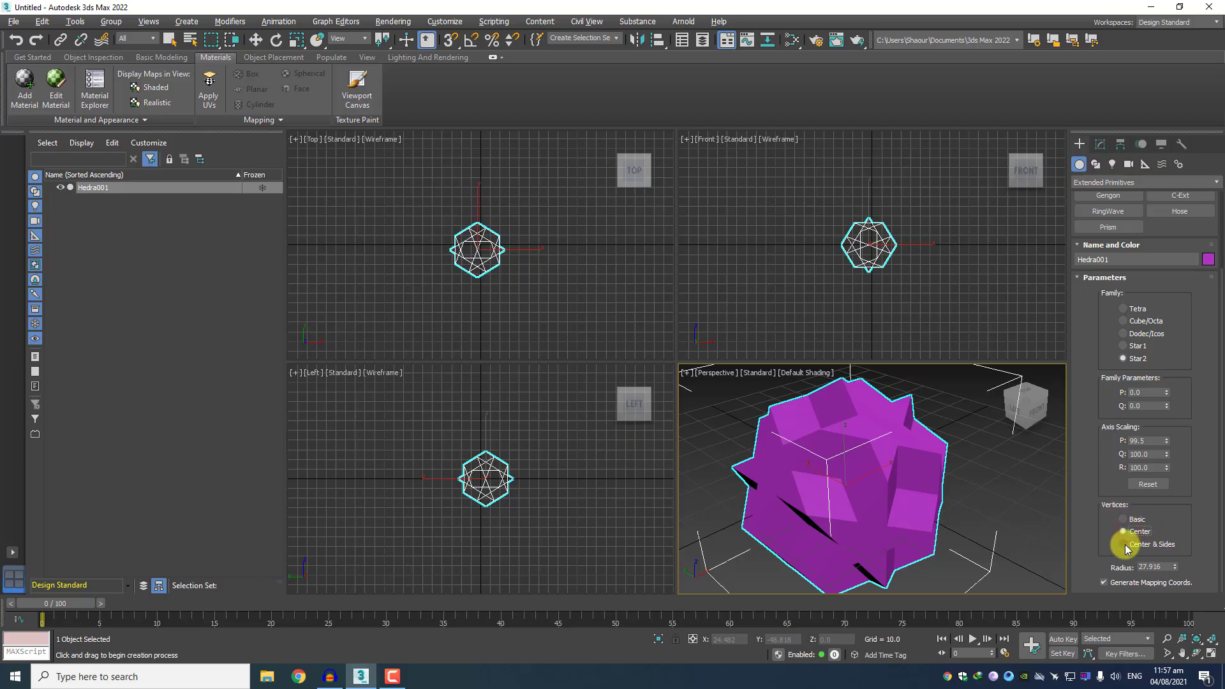
pyautogui.click(1125, 545)
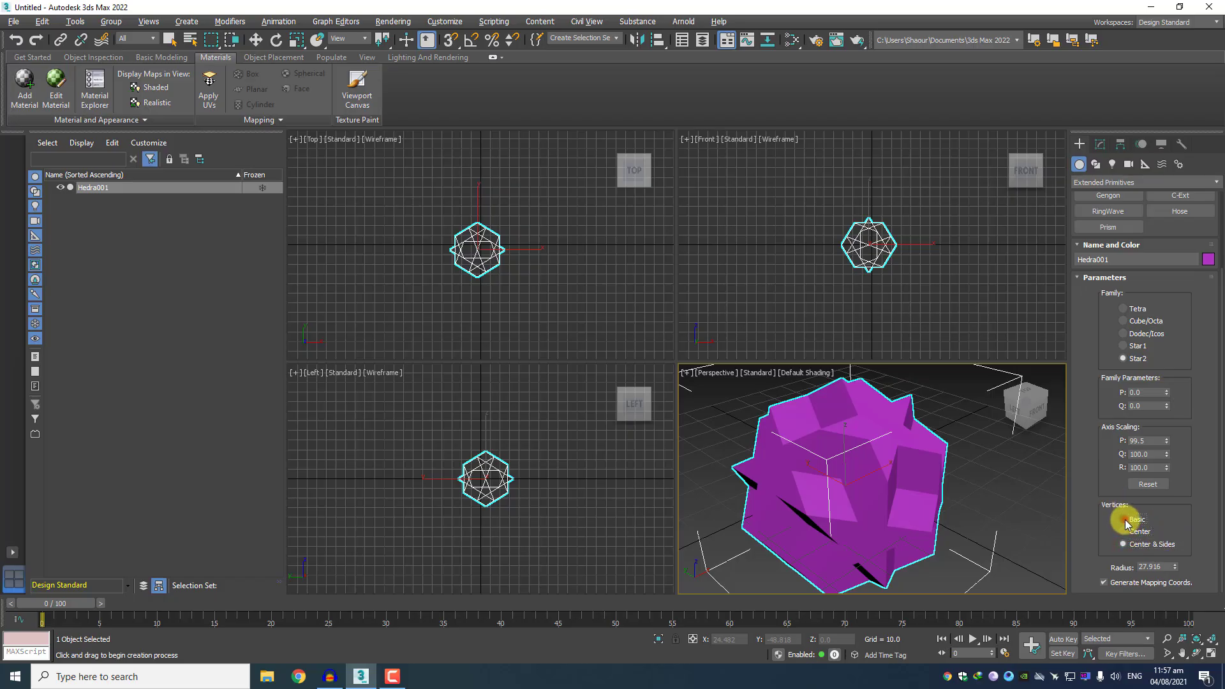
pyautogui.click(1125, 519)
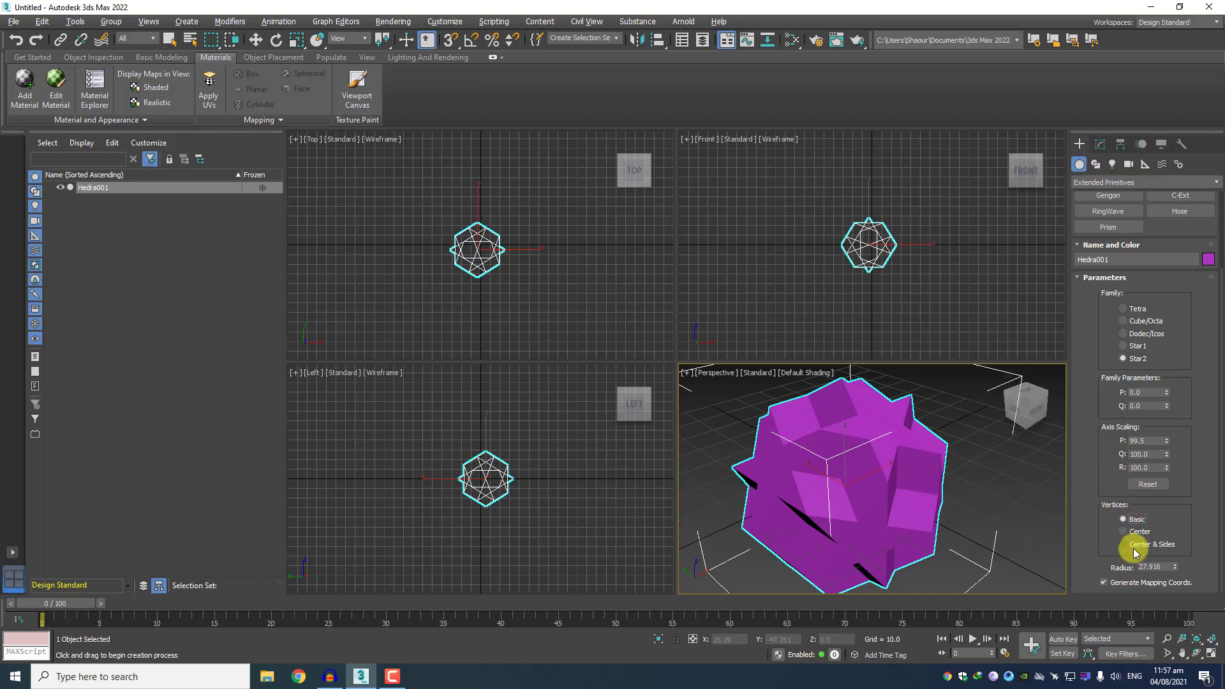
# Create a Torus Knot beside the hedra in the Perspective view, with base curve radius about 32 and cross-section radius about 8.
pyautogui.scroll(2, 1129, 408)
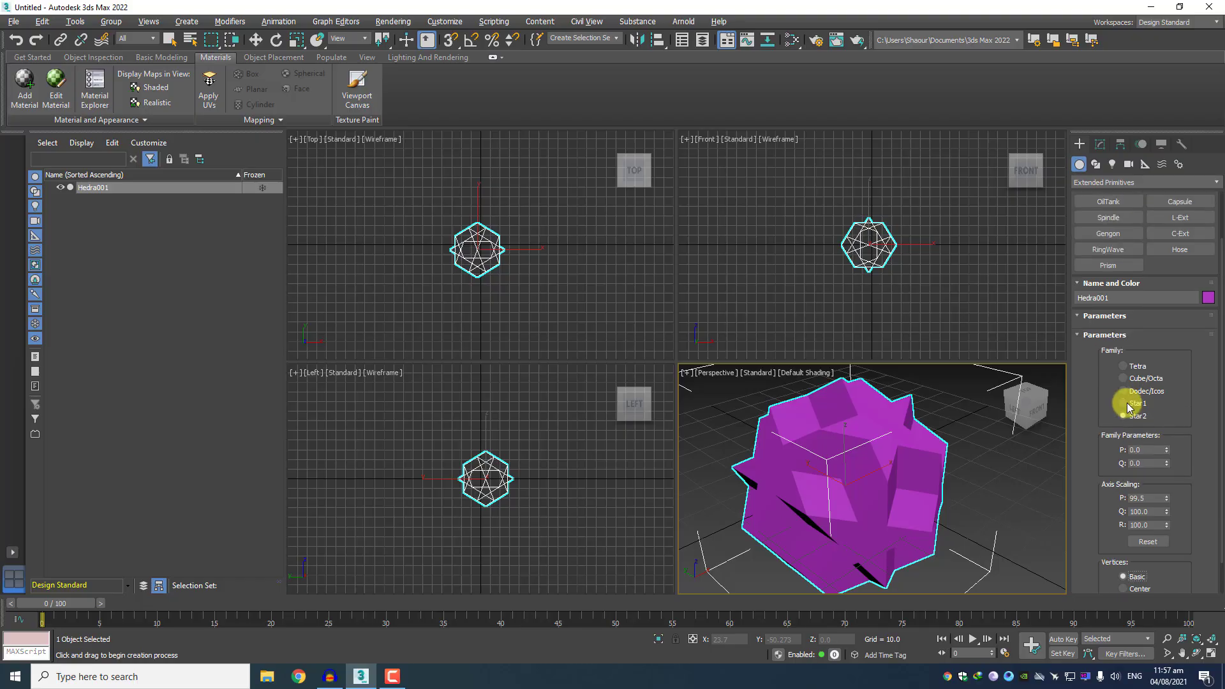
pyautogui.scroll(2, 1129, 408)
pyautogui.scroll(-4, 914, 402)
pyautogui.moveTo(911, 410); pyautogui.dragTo(879, 412, button='middle')
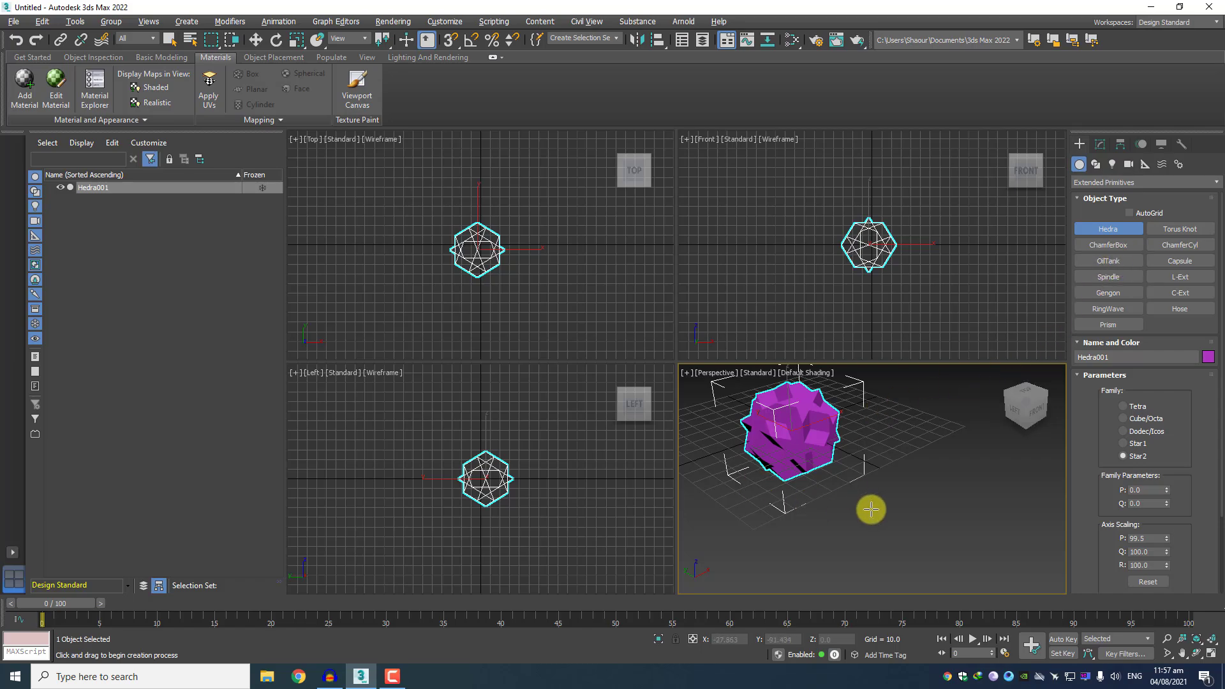
pyautogui.scroll(3, 914, 431)
pyautogui.scroll(-3, 922, 440)
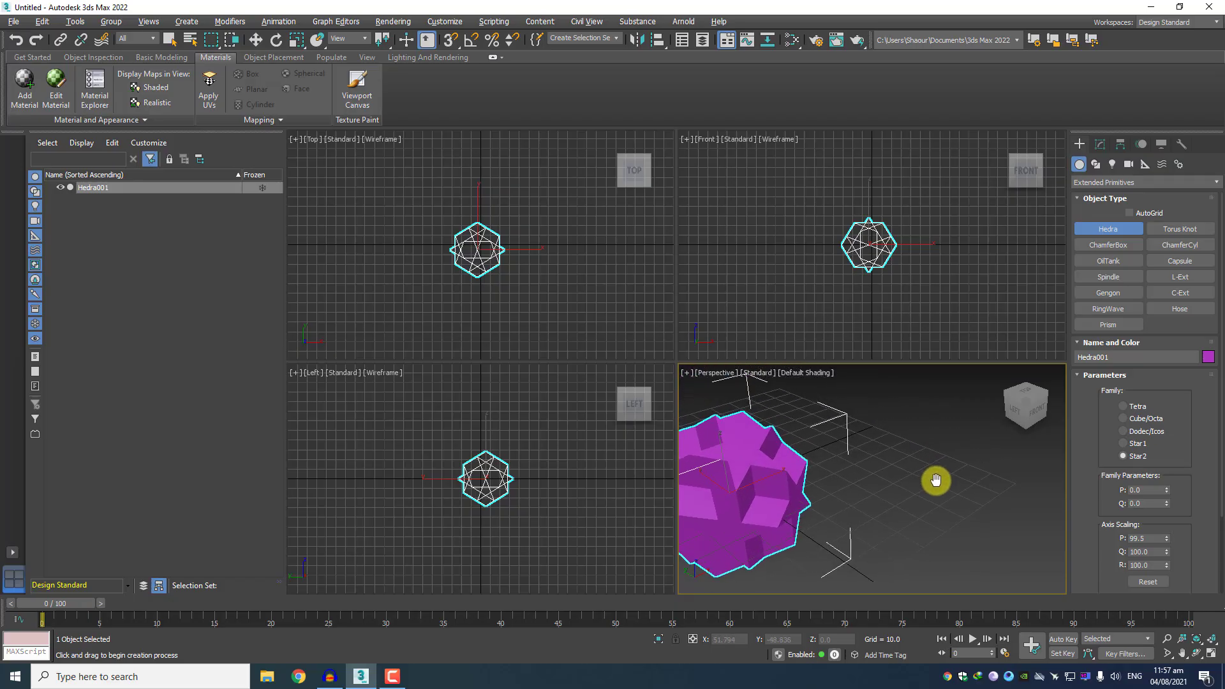
pyautogui.click(1178, 231)
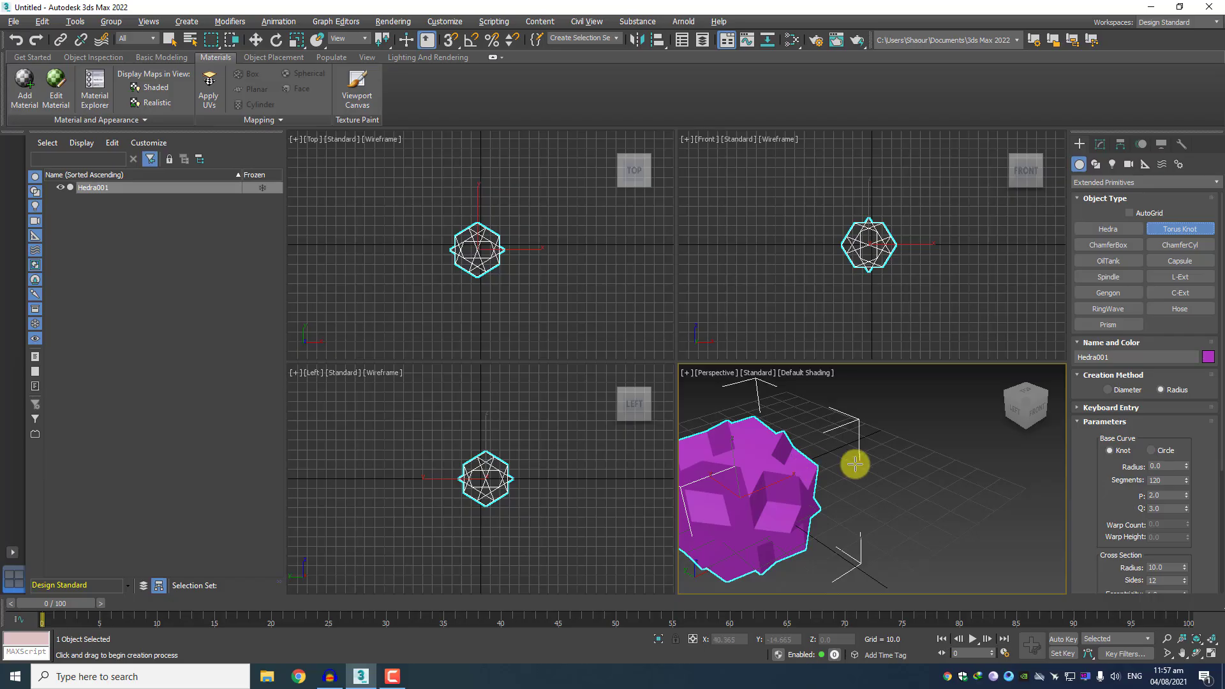
pyautogui.moveTo(913, 484); pyautogui.dragTo(750, 451, button='middle')
pyautogui.moveTo(870, 476); pyautogui.dragTo(784, 508)
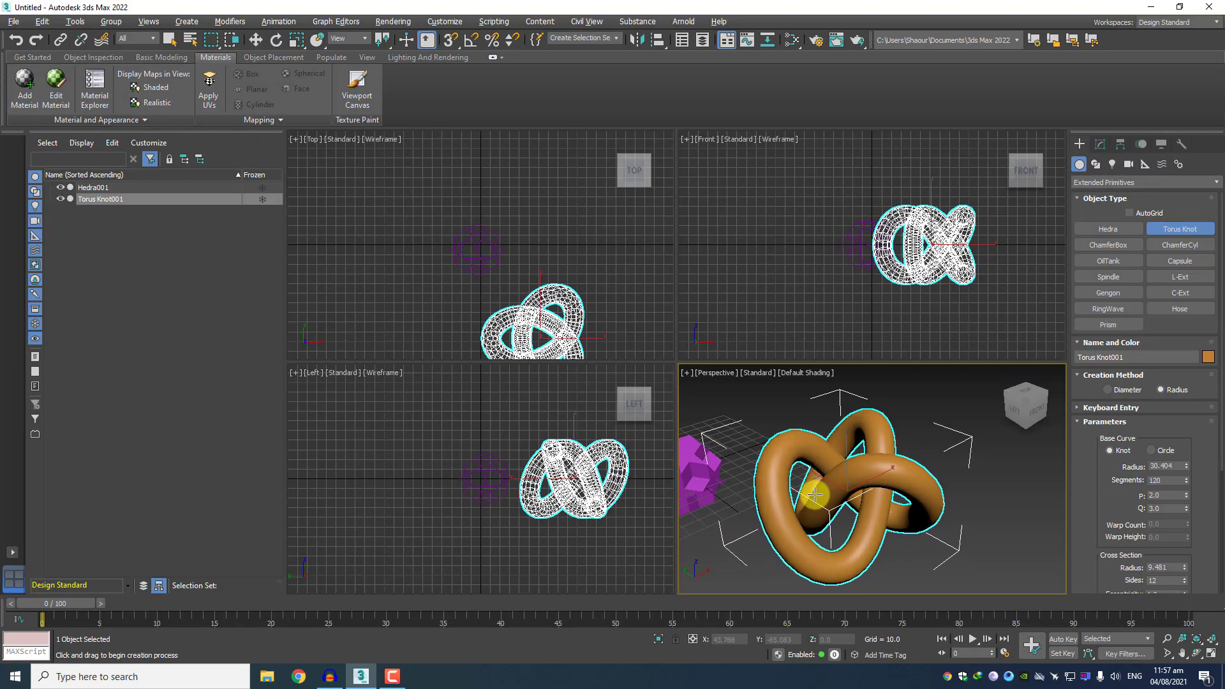
# Try the Circle base curve on the torus knot, and switch it back to Knot.
pyautogui.scroll(2, 812, 496)
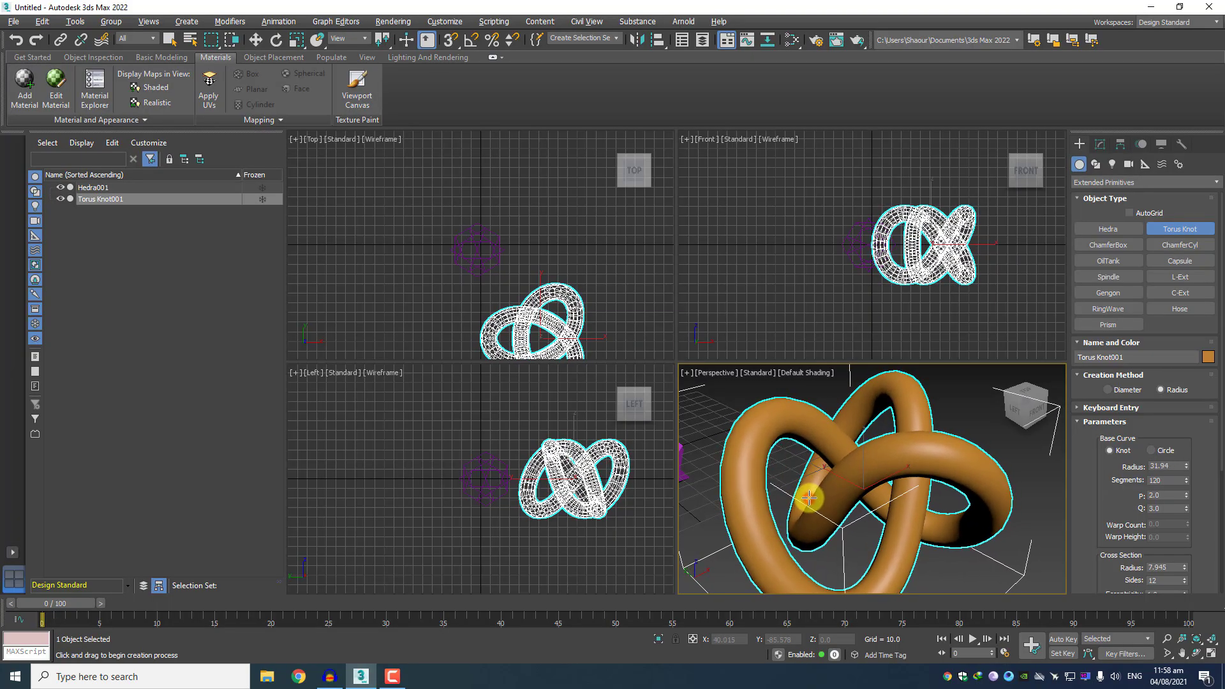
pyautogui.scroll(-3, 828, 432)
pyautogui.moveTo(853, 446); pyautogui.dragTo(872, 453, button='middle')
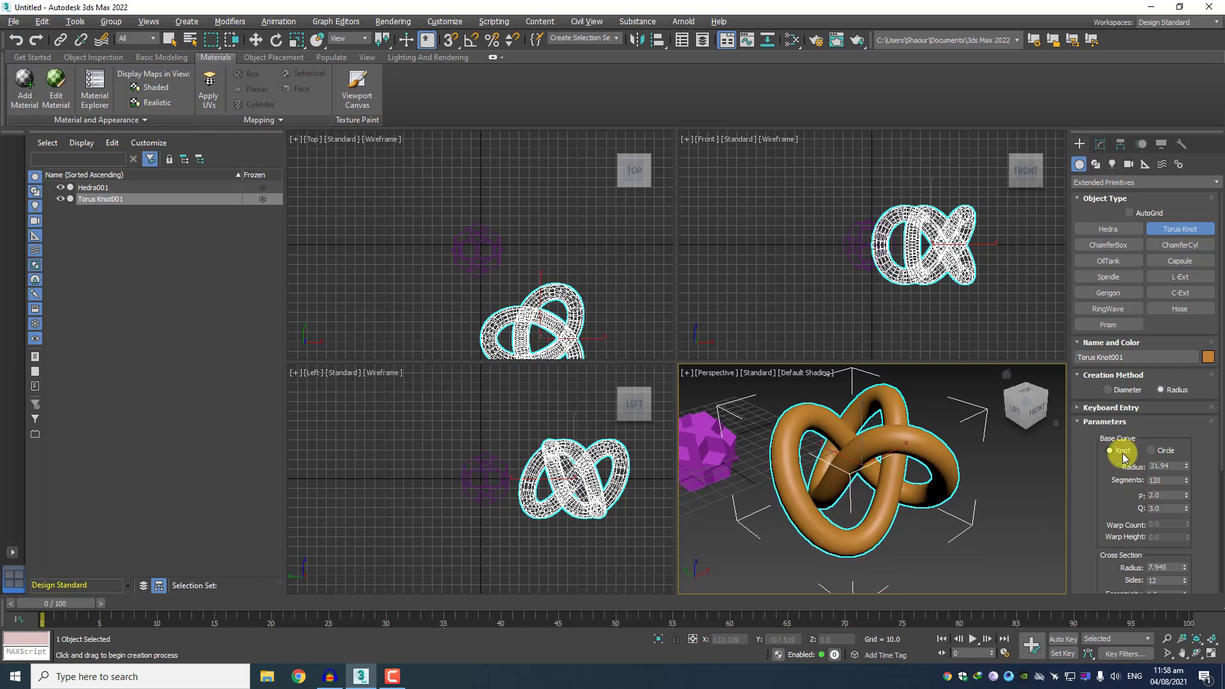
pyautogui.click(1152, 450)
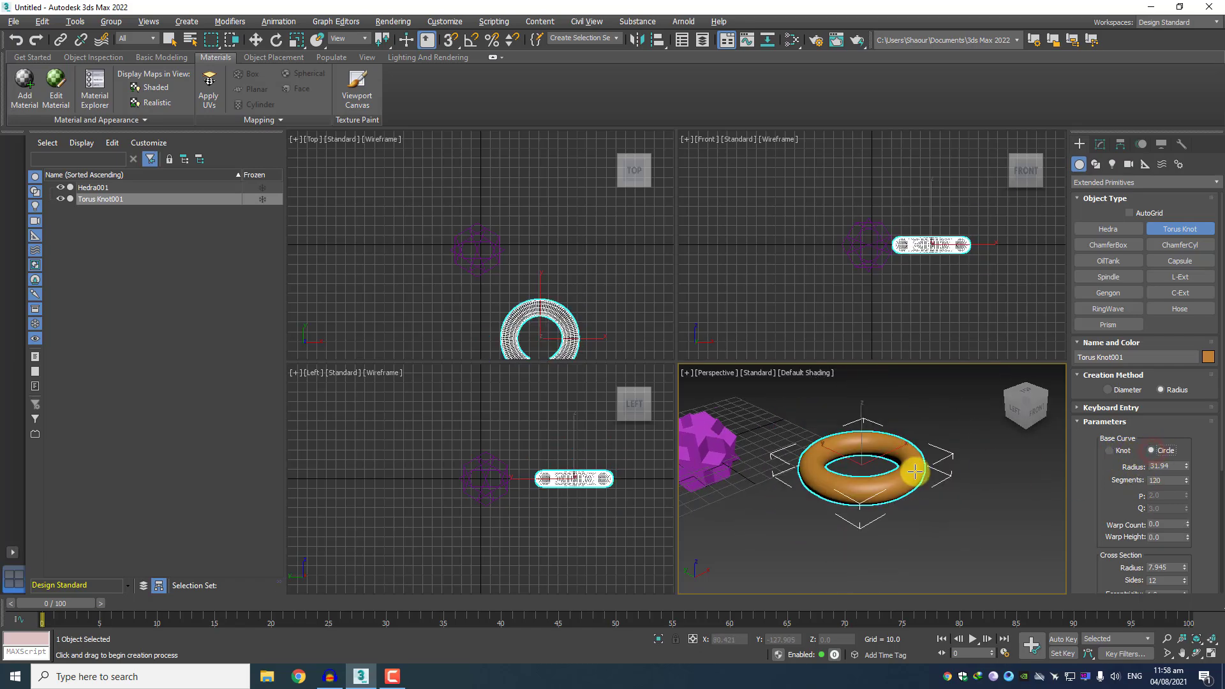
pyautogui.moveTo(880, 451); pyautogui.dragTo(887, 457, button='middle')
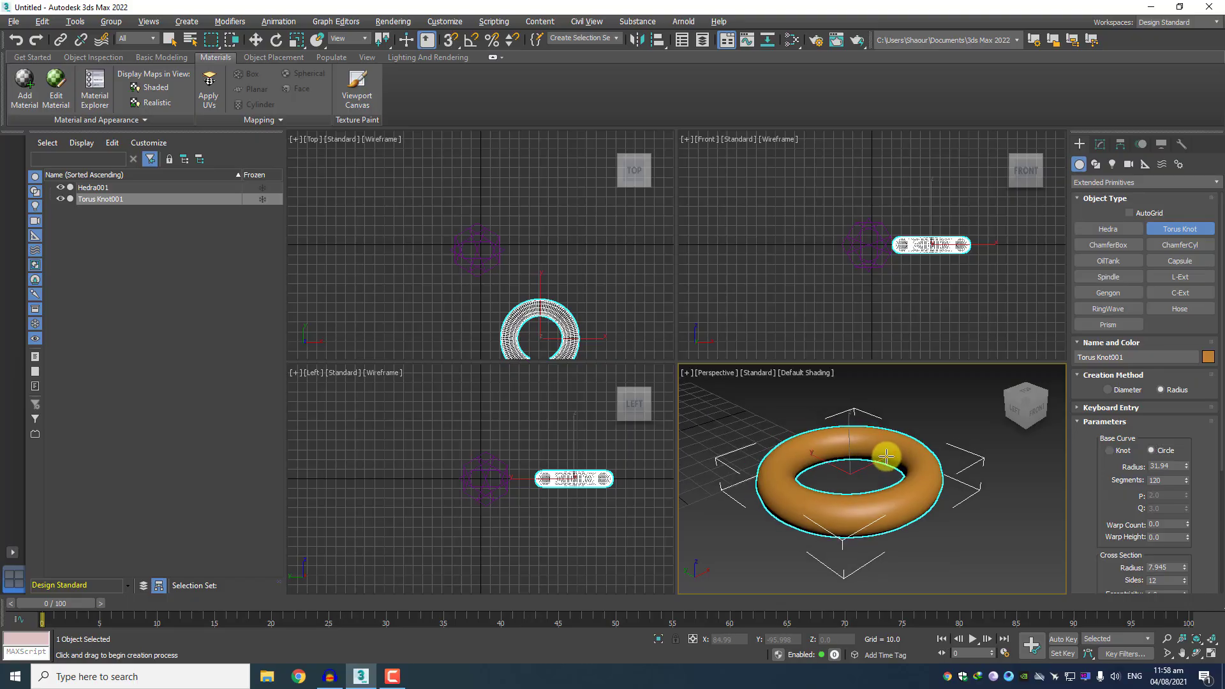
pyautogui.click(1111, 450)
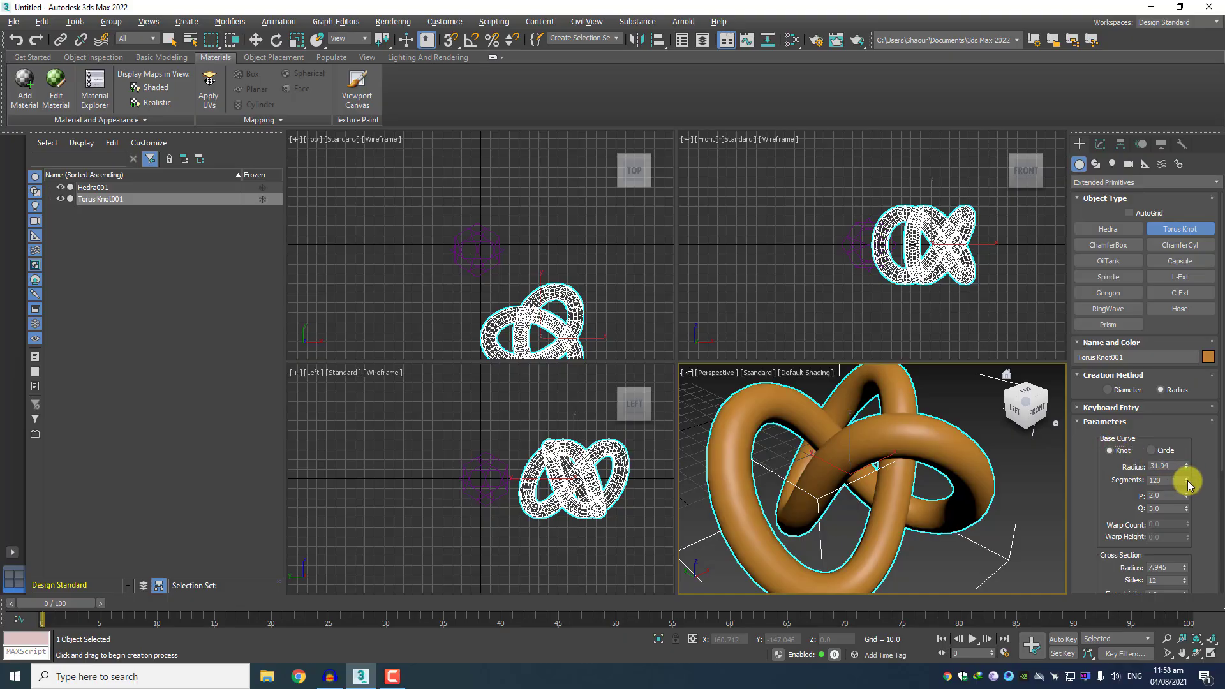
# Set the torus knot's base curve radius to 35.453, its segments to 217 and its P value to 4.0.
pyautogui.moveTo(1189, 485); pyautogui.dragTo(1192, 447)
pyautogui.scroll(3, 944, 243)
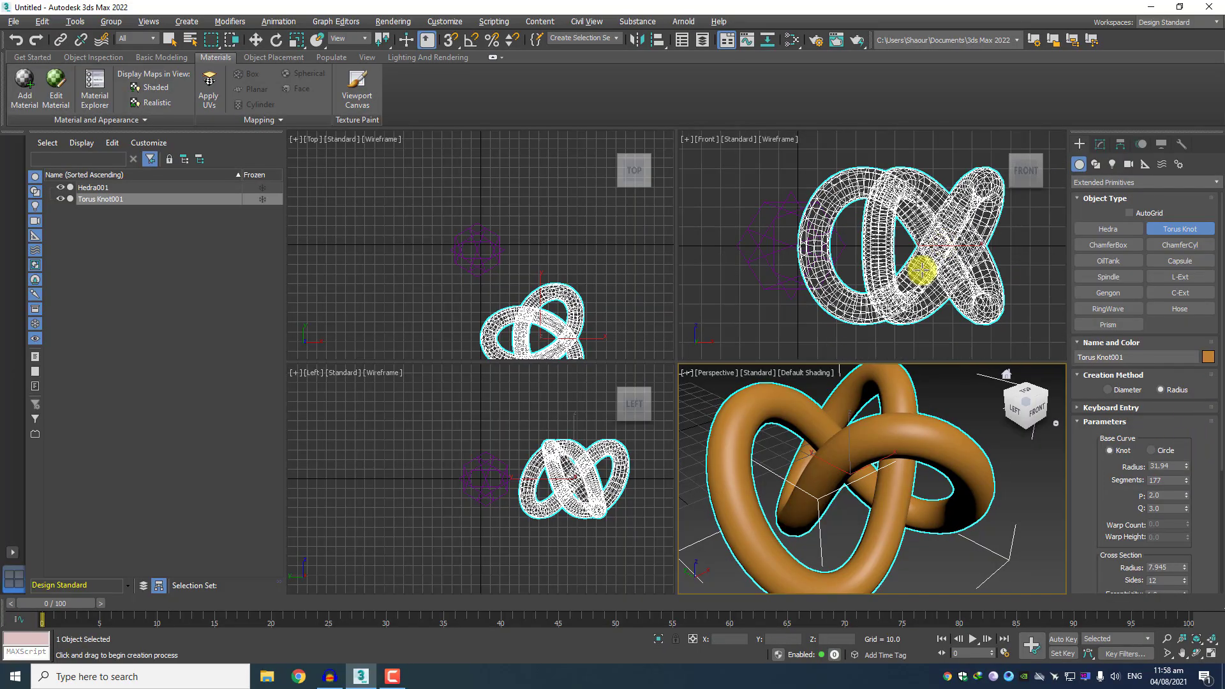
pyautogui.moveTo(902, 254); pyautogui.dragTo(861, 259, button='middle')
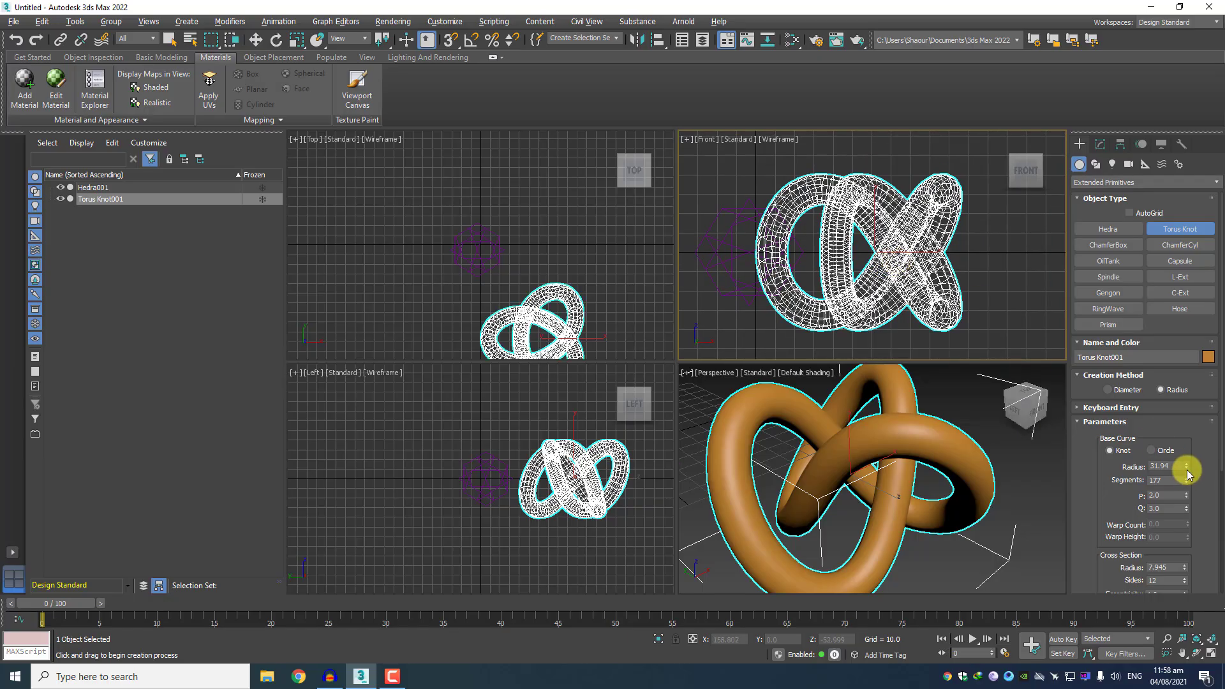
pyautogui.moveTo(1187, 471); pyautogui.dragTo(1189, 413)
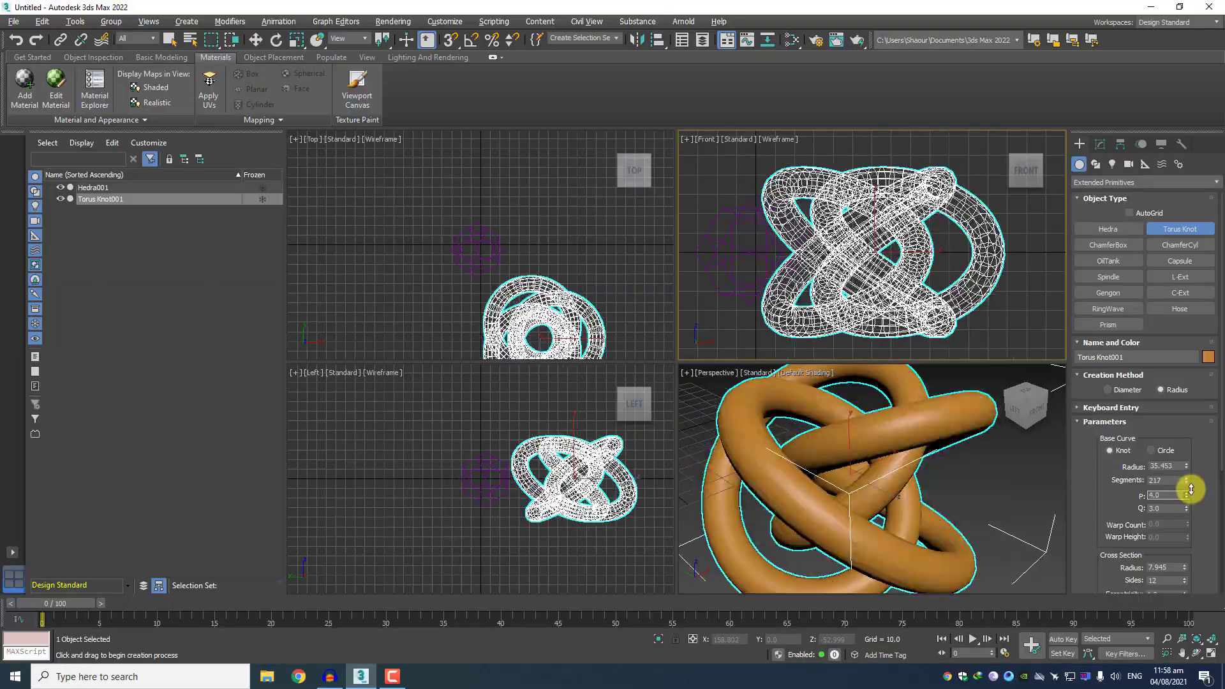
pyautogui.moveTo(1187, 509)
pyautogui.mouseDown()
pyautogui.moveTo(1188, 451)
pyautogui.moveTo(1188, 507)
pyautogui.mouseUp()
pyautogui.scroll(-5, 1136, 517)
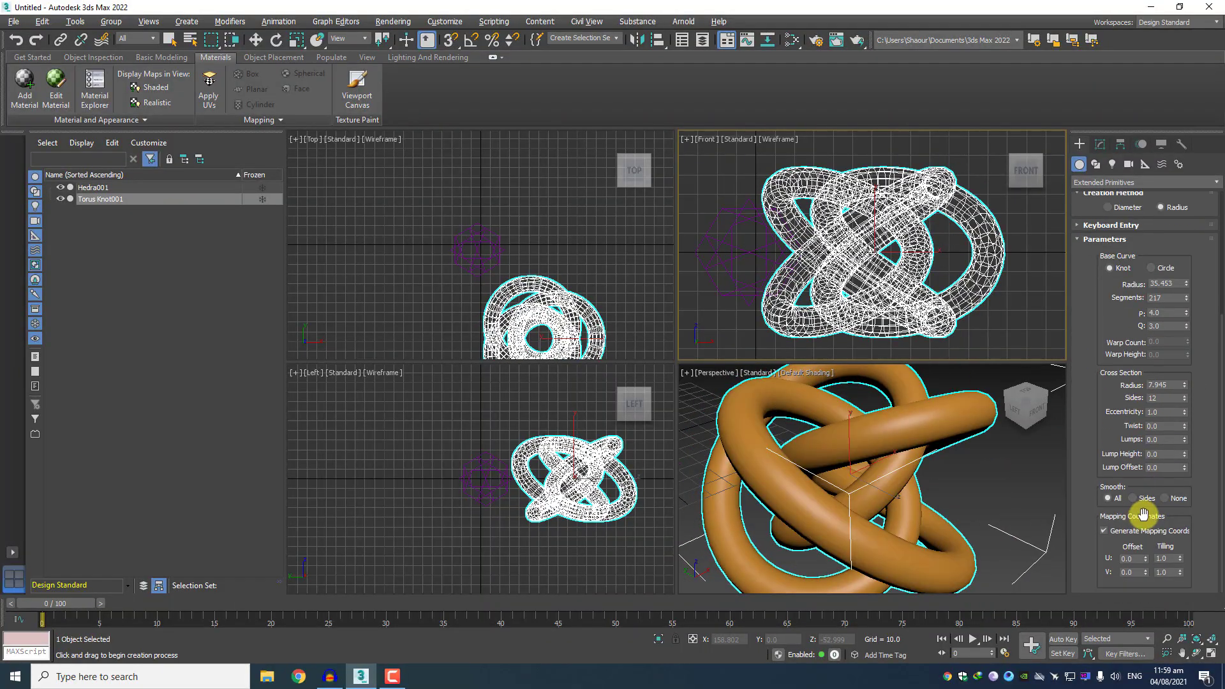
pyautogui.click(1209, 185)
pyautogui.click(1202, 185)
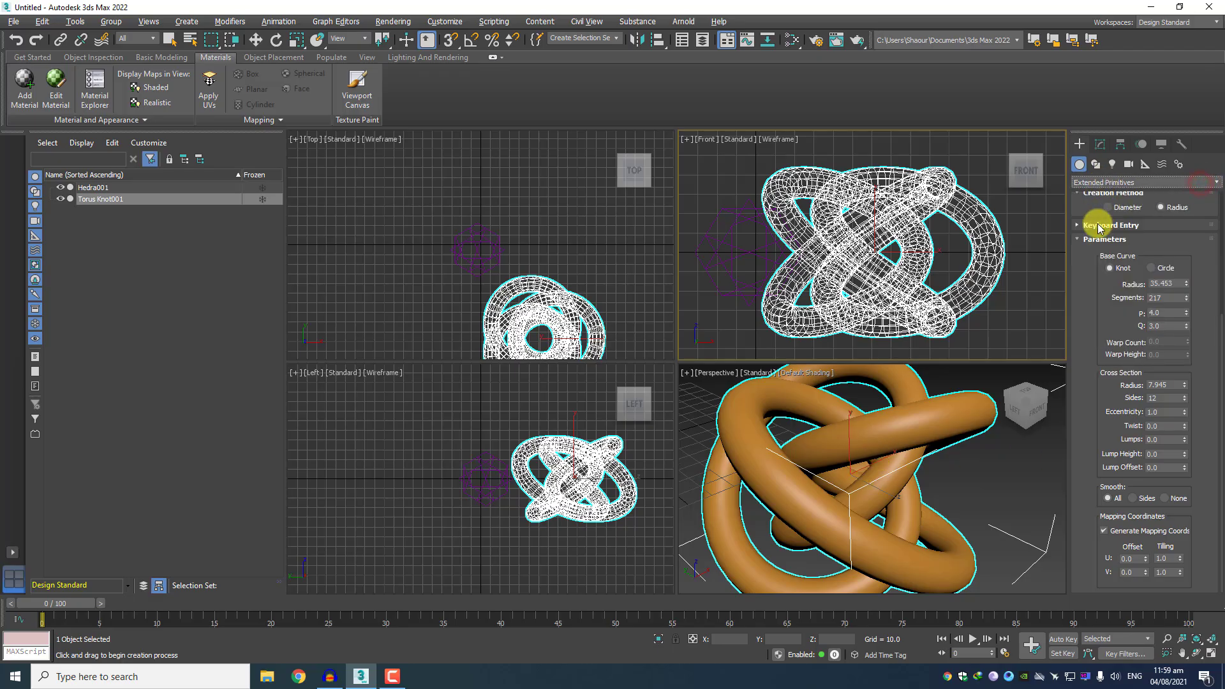
pyautogui.scroll(5, 1094, 230)
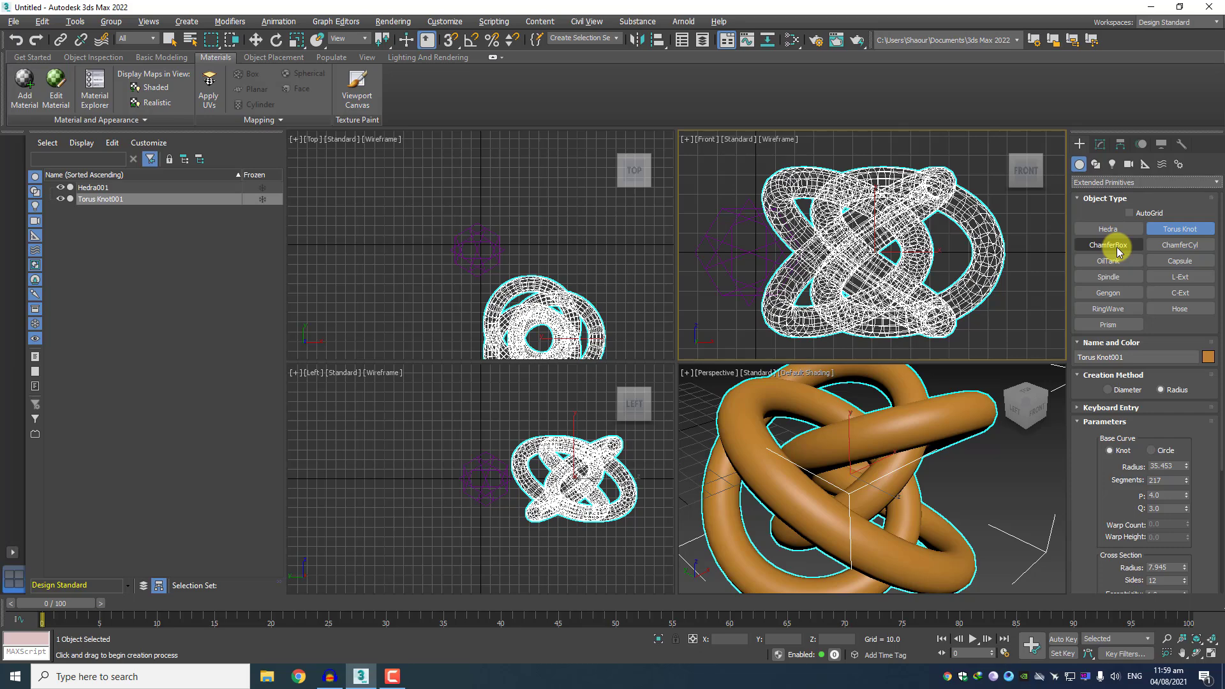
# Create a ChamferBox beside the hedra in the Perspective view, about 60 by 58 and 39 high, with a fillet of about 7.8.
pyautogui.click(1116, 251)
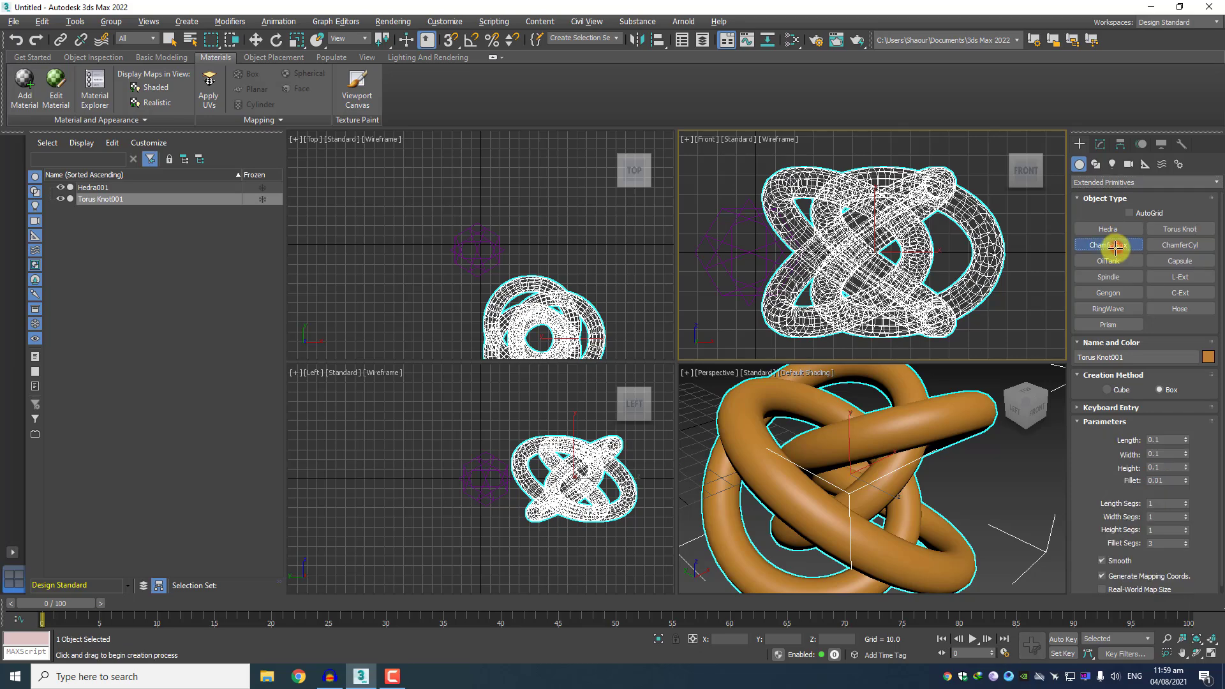
pyautogui.scroll(-2, 603, 281)
pyautogui.scroll(-8, 828, 472)
pyautogui.scroll(10, 827, 472)
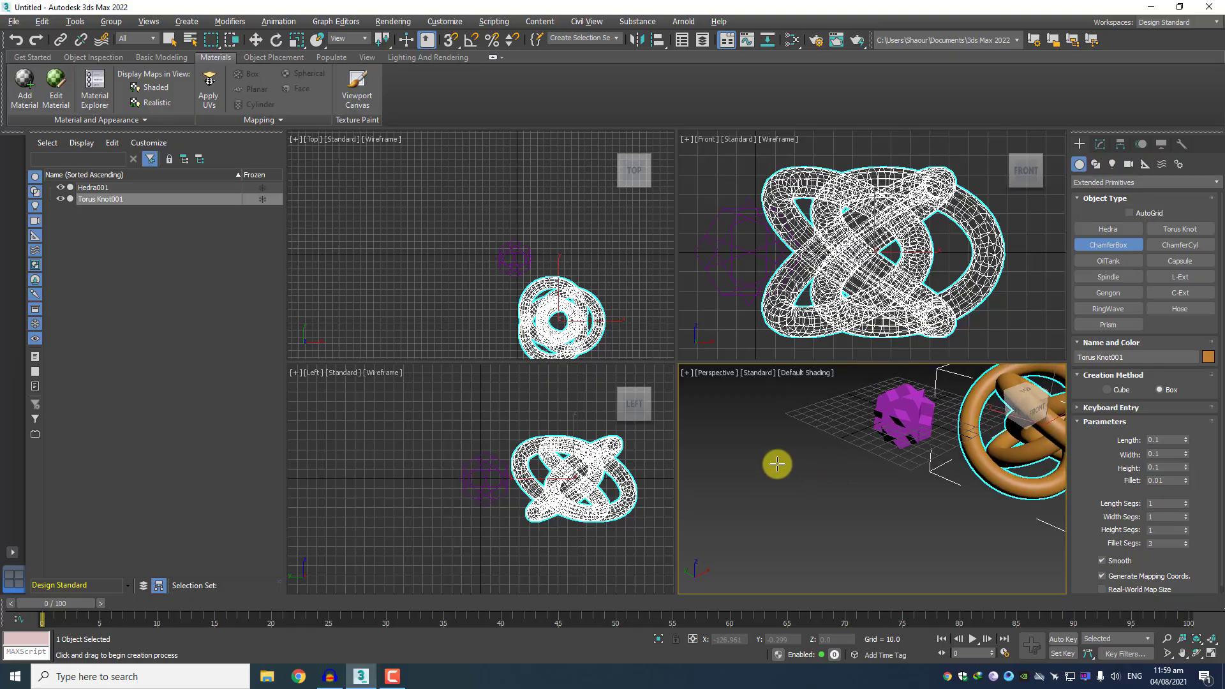
pyautogui.moveTo(768, 472); pyautogui.dragTo(888, 470)
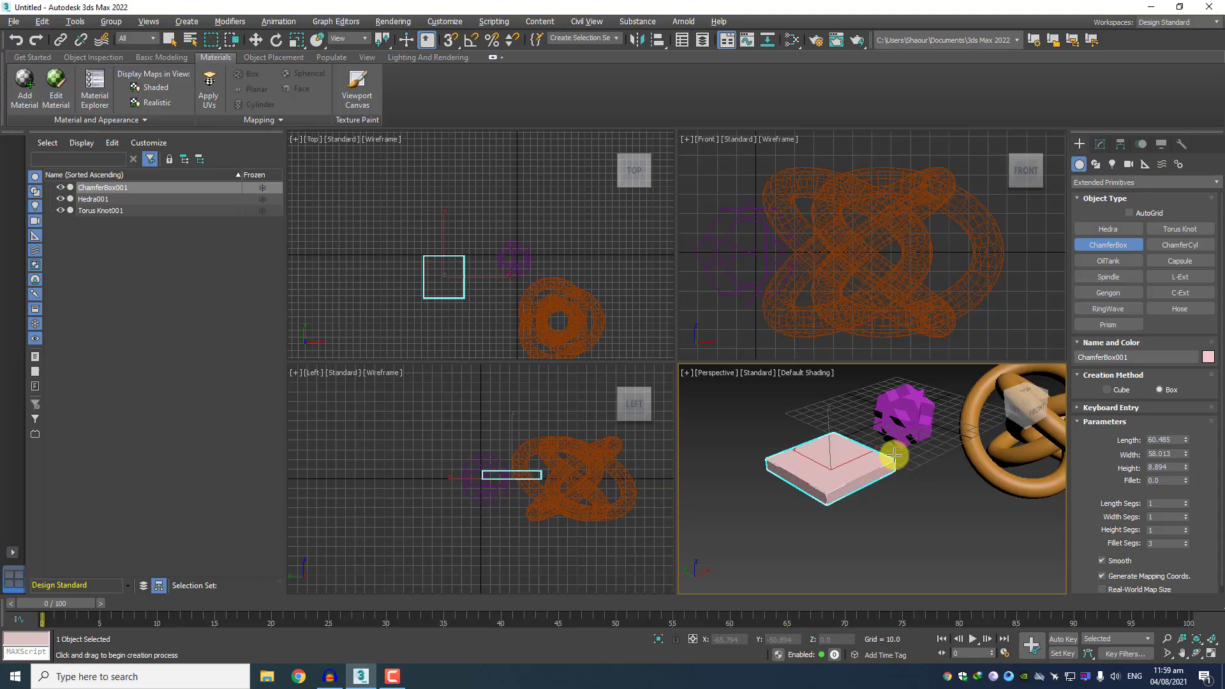
pyautogui.scroll(2, 887, 405)
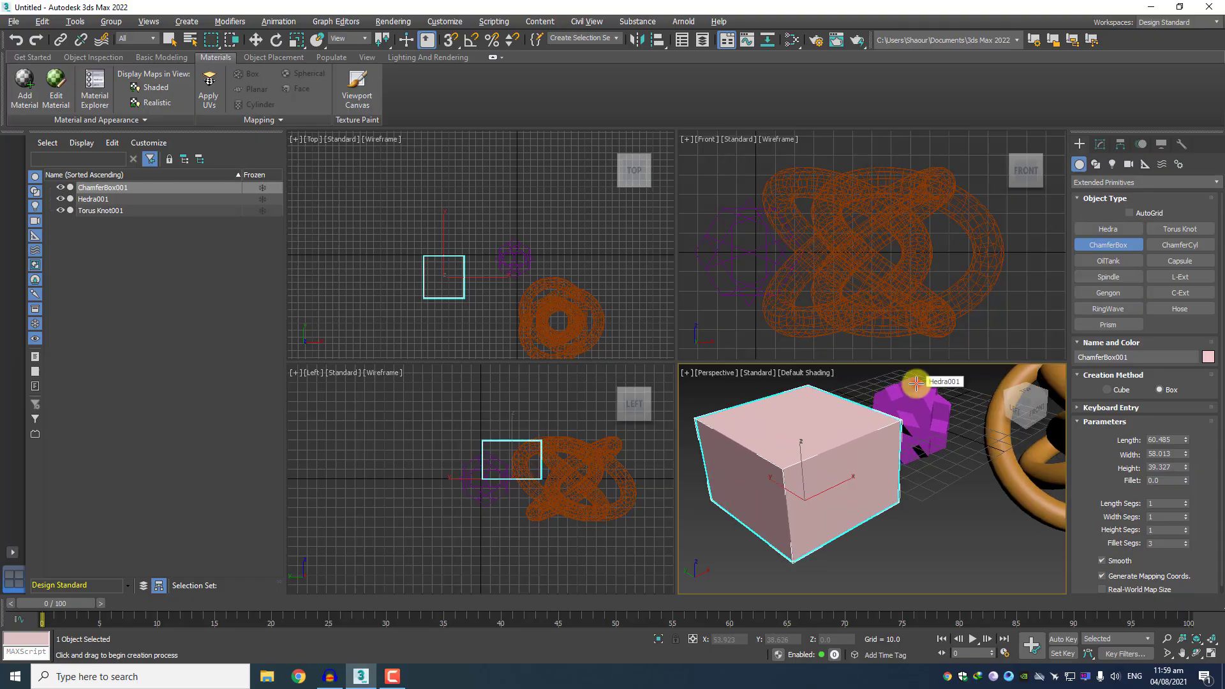
pyautogui.click(913, 441)
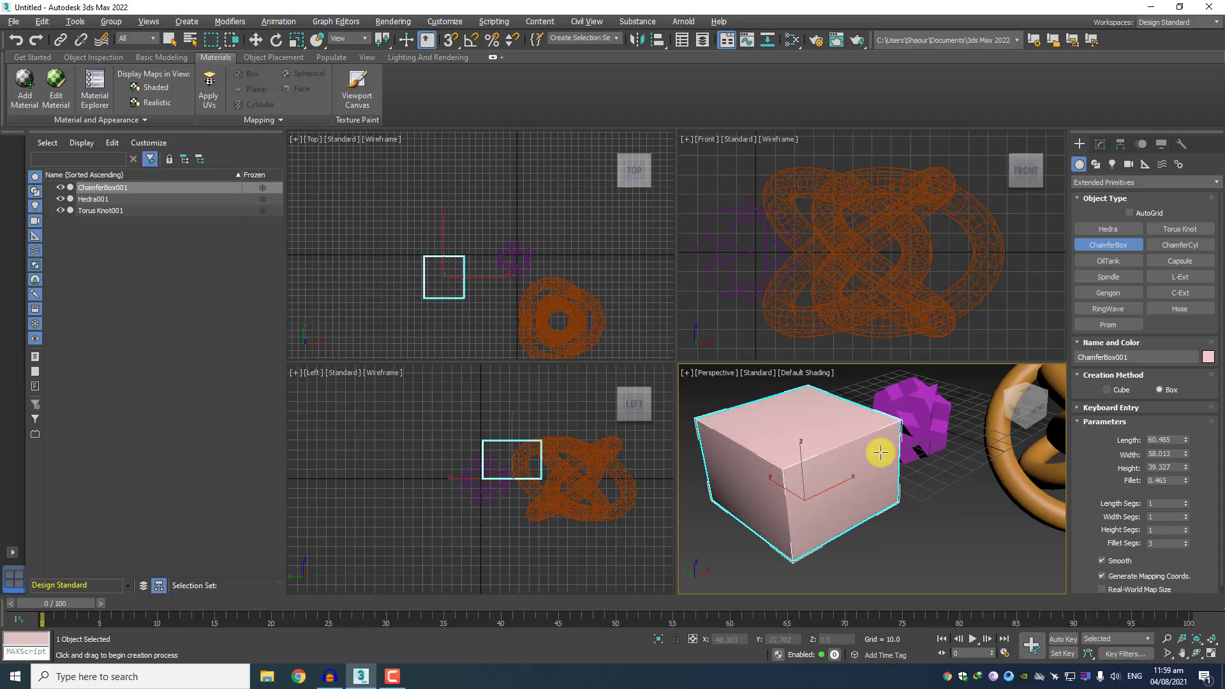
pyautogui.scroll(3, 882, 452)
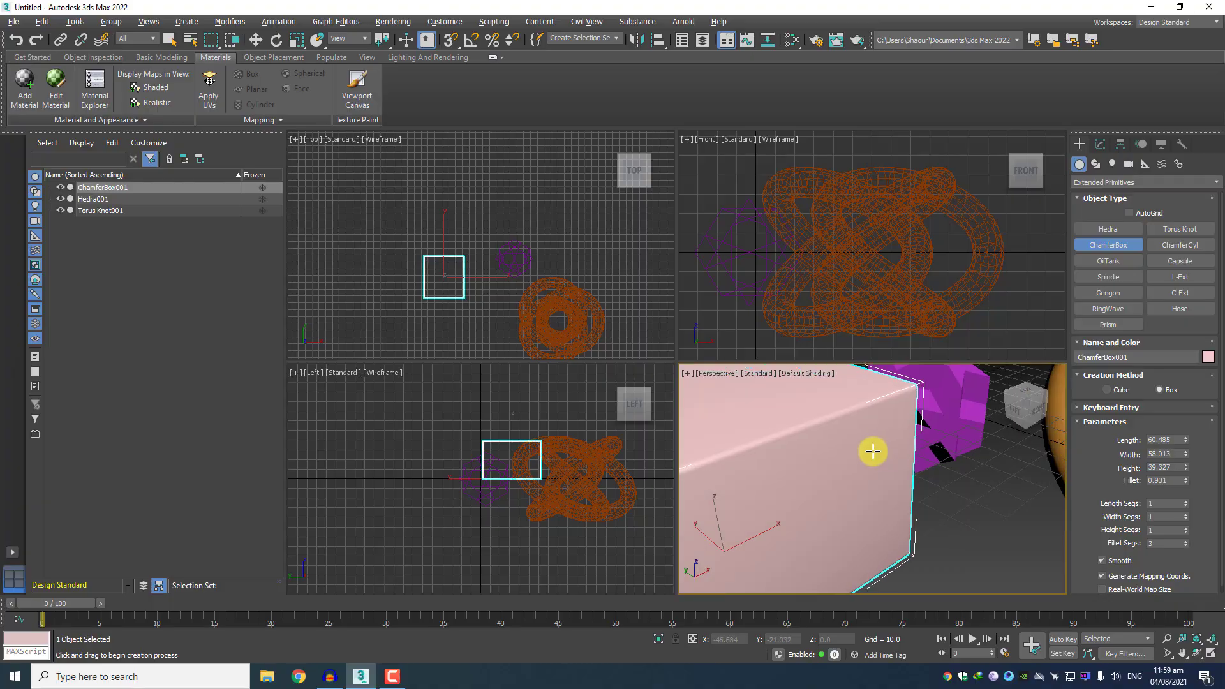
pyautogui.scroll(3, 887, 452)
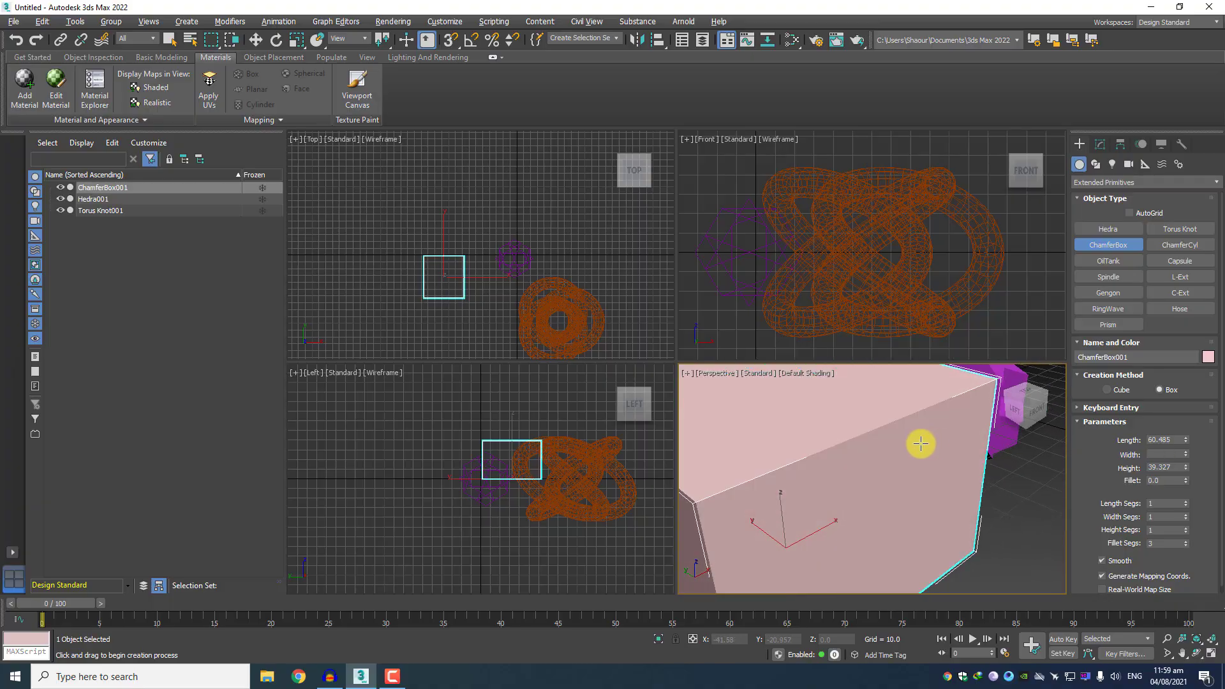
pyautogui.scroll(-5, 919, 440)
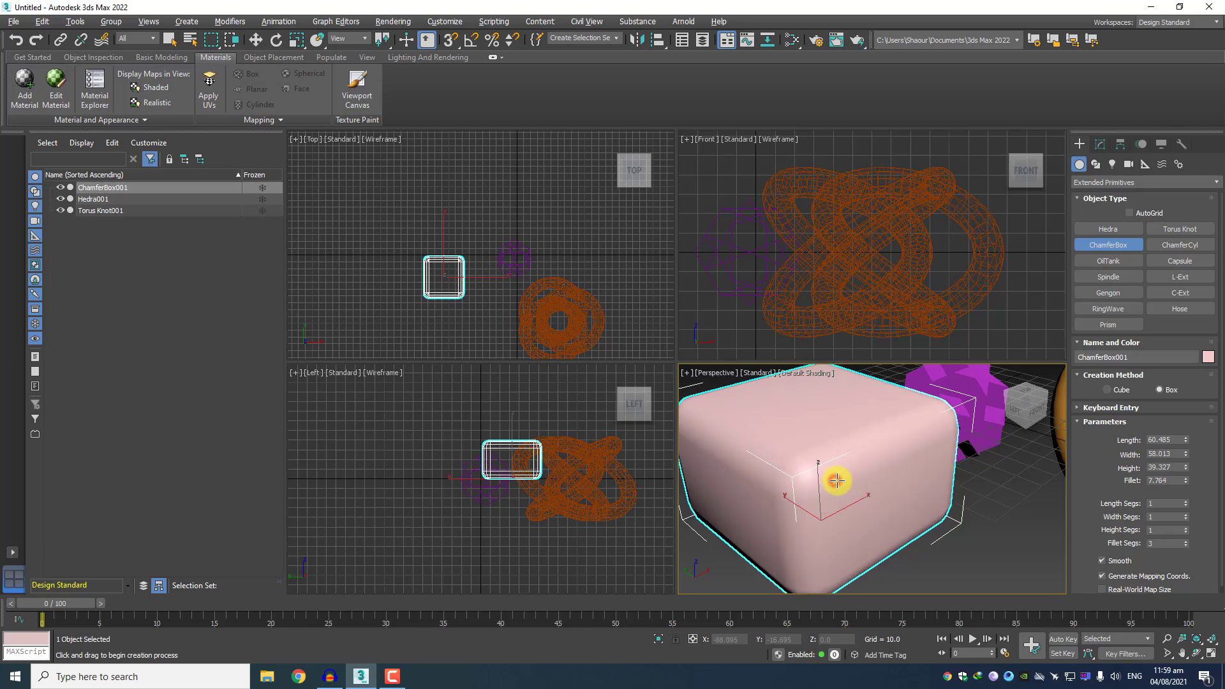
pyautogui.moveTo(861, 480); pyautogui.dragTo(892, 473, button='middle')
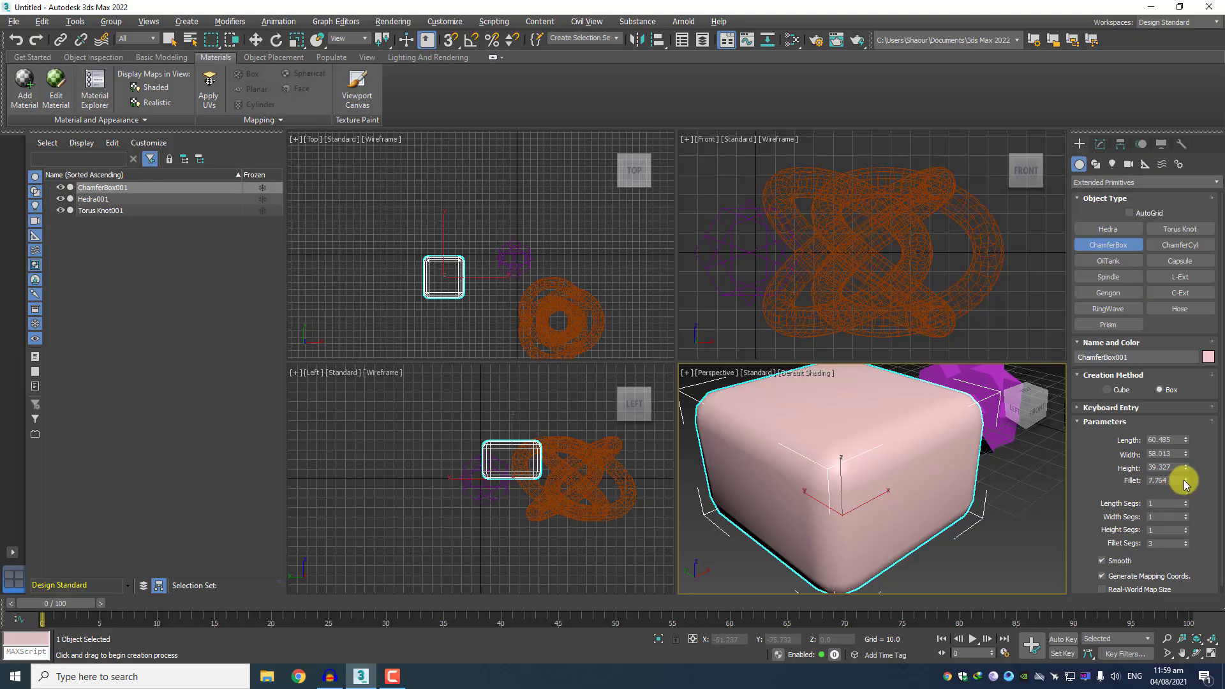
# Increase the chamfer box's fillet to 8.696.
pyautogui.moveTo(1185, 482)
pyautogui.mouseDown()
pyautogui.moveTo(1182, 365)
pyautogui.moveTo(1182, 560)
pyautogui.moveTo(1195, 471)
pyautogui.mouseUp()
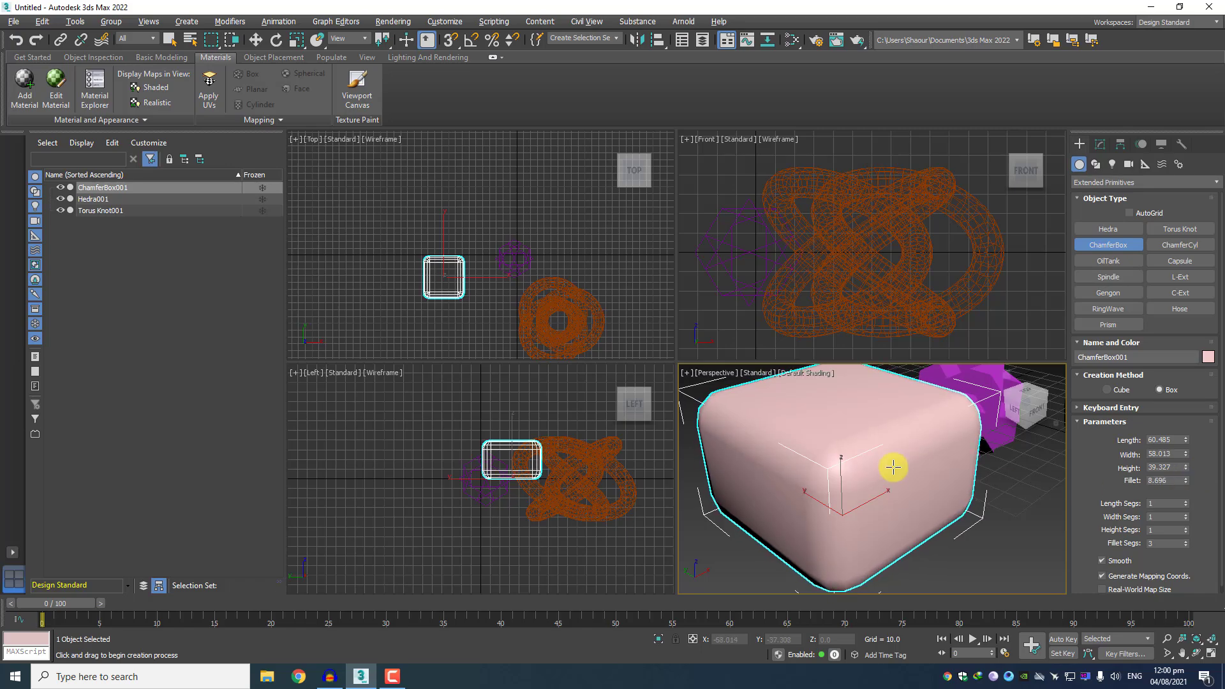
pyautogui.scroll(-2, 894, 465)
pyautogui.moveTo(904, 478); pyautogui.dragTo(888, 478, button='middle')
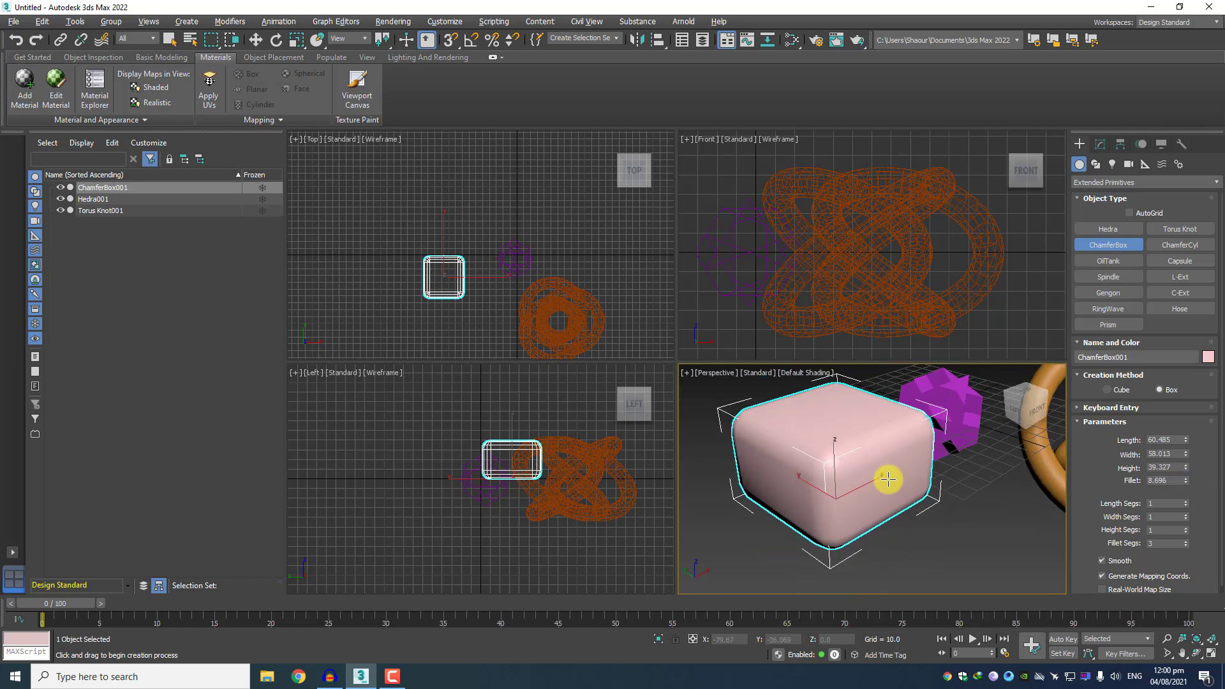
# Create a ChamferCyl beside the chamfer box in the Perspective view, with radius about 20, height about 78 and fillet about 17.
pyautogui.click(1188, 247)
pyautogui.scroll(-2, 784, 469)
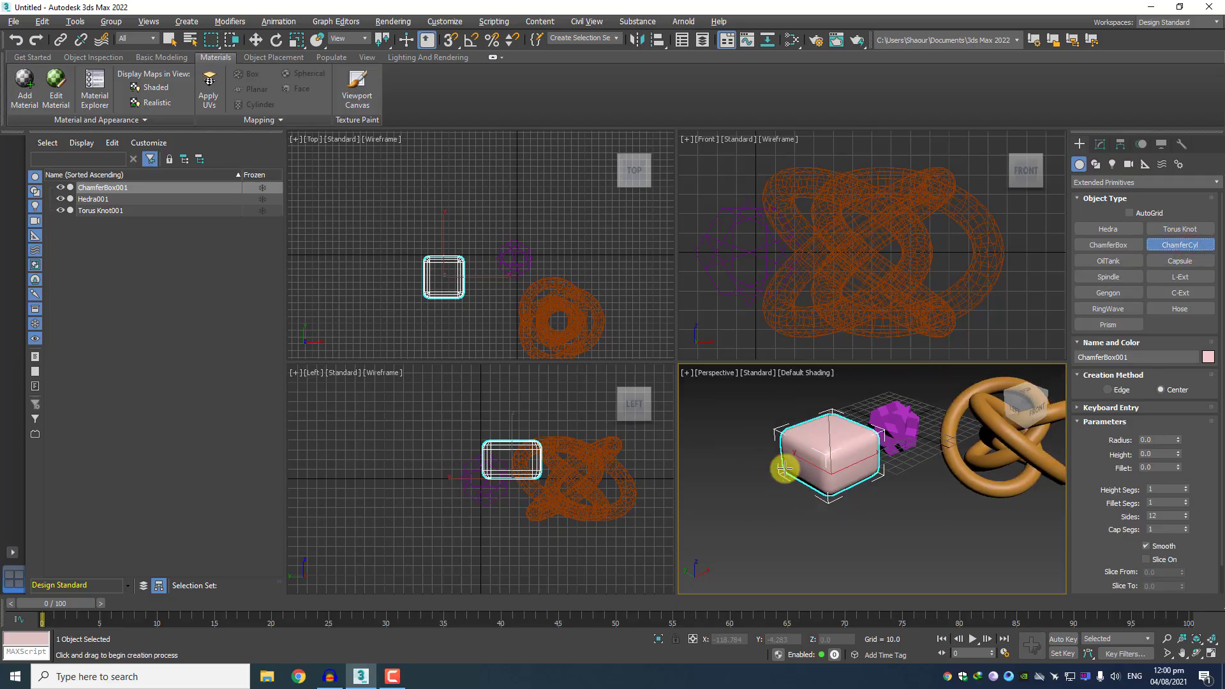
pyautogui.scroll(3, 784, 469)
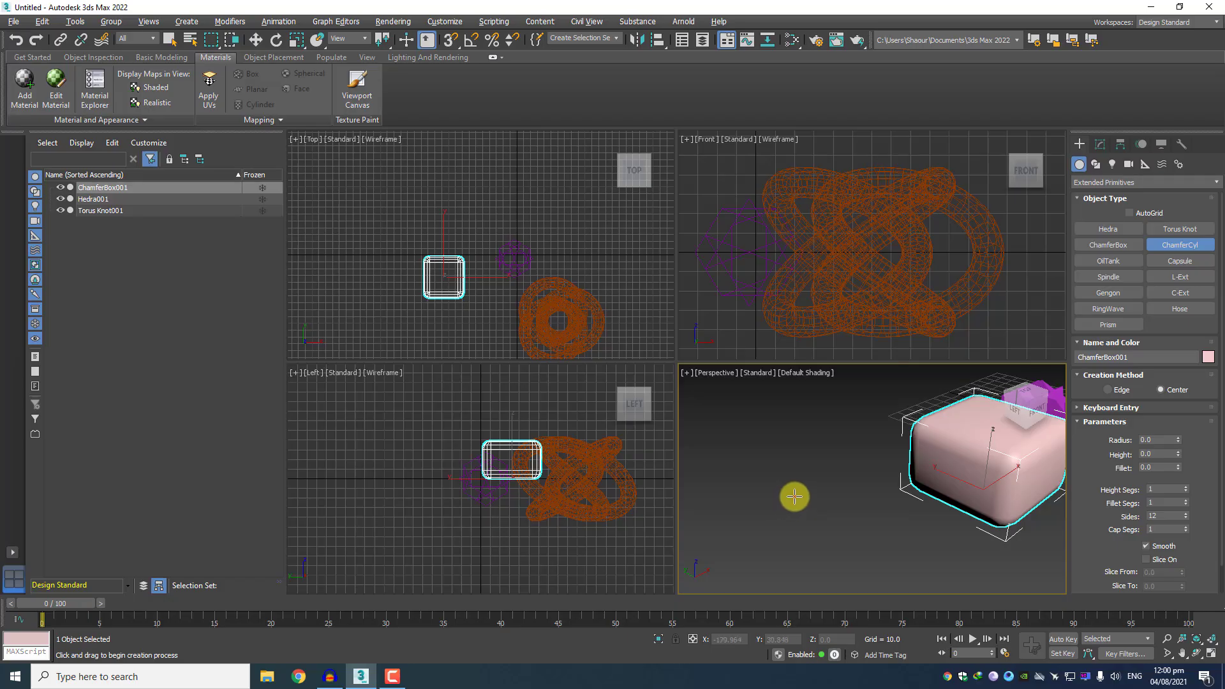
pyautogui.moveTo(794, 497)
pyautogui.mouseDown()
pyautogui.moveTo(825, 521)
pyautogui.moveTo(815, 508)
pyautogui.mouseUp()
pyautogui.moveTo(820, 429); pyautogui.dragTo(834, 459, button='middle')
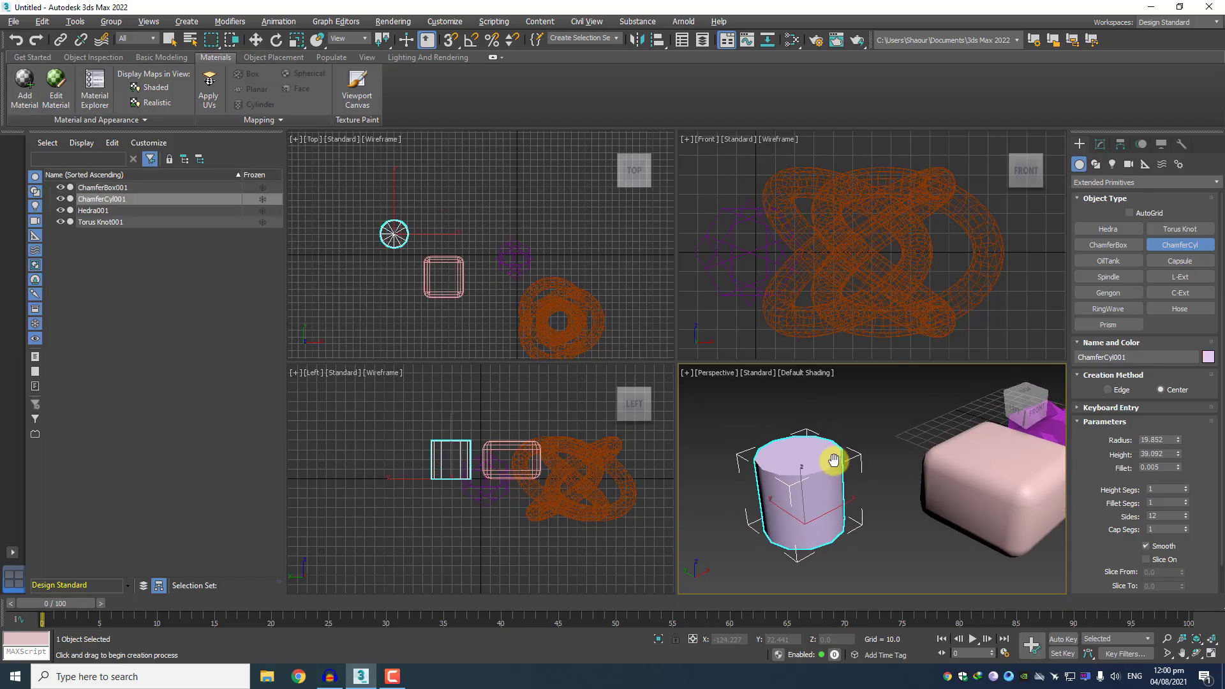
pyautogui.scroll(-2, 842, 418)
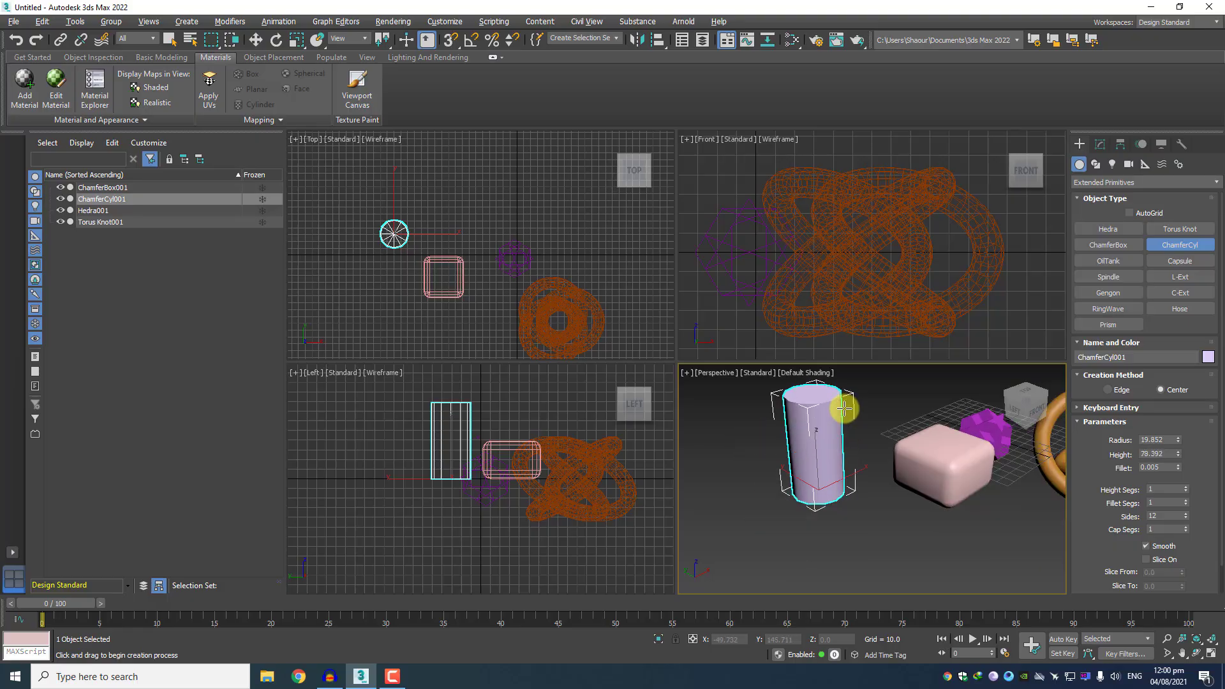
pyautogui.scroll(2, 844, 408)
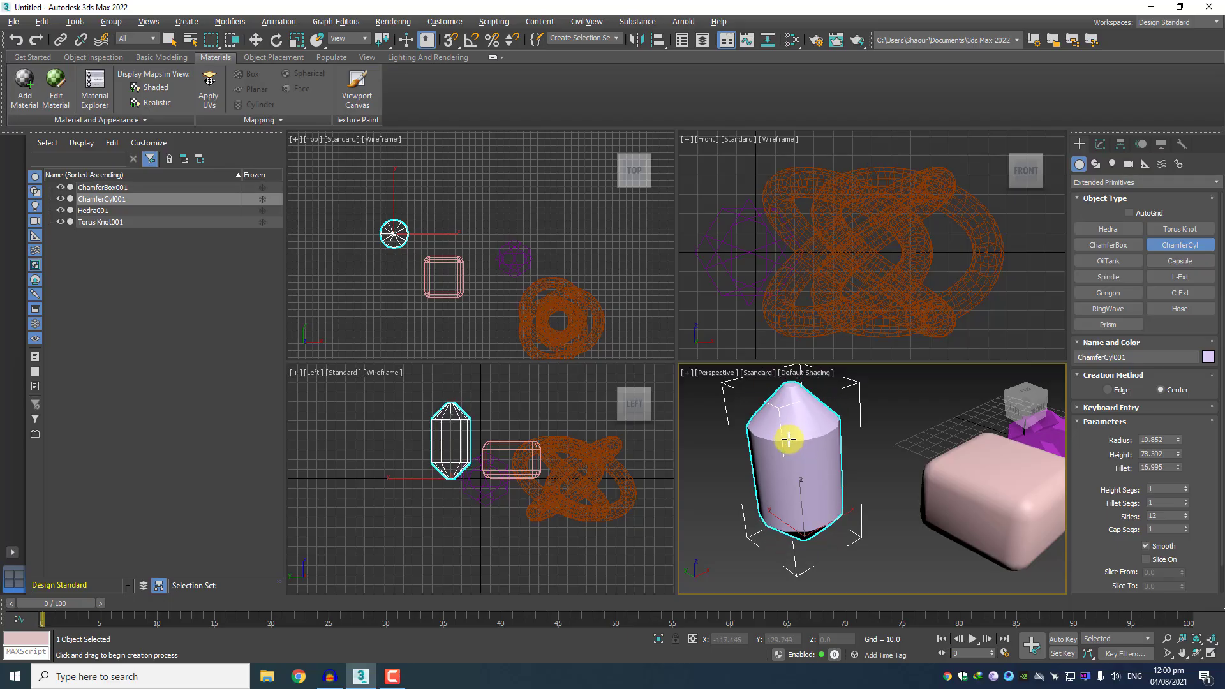
pyautogui.scroll(3, 810, 450)
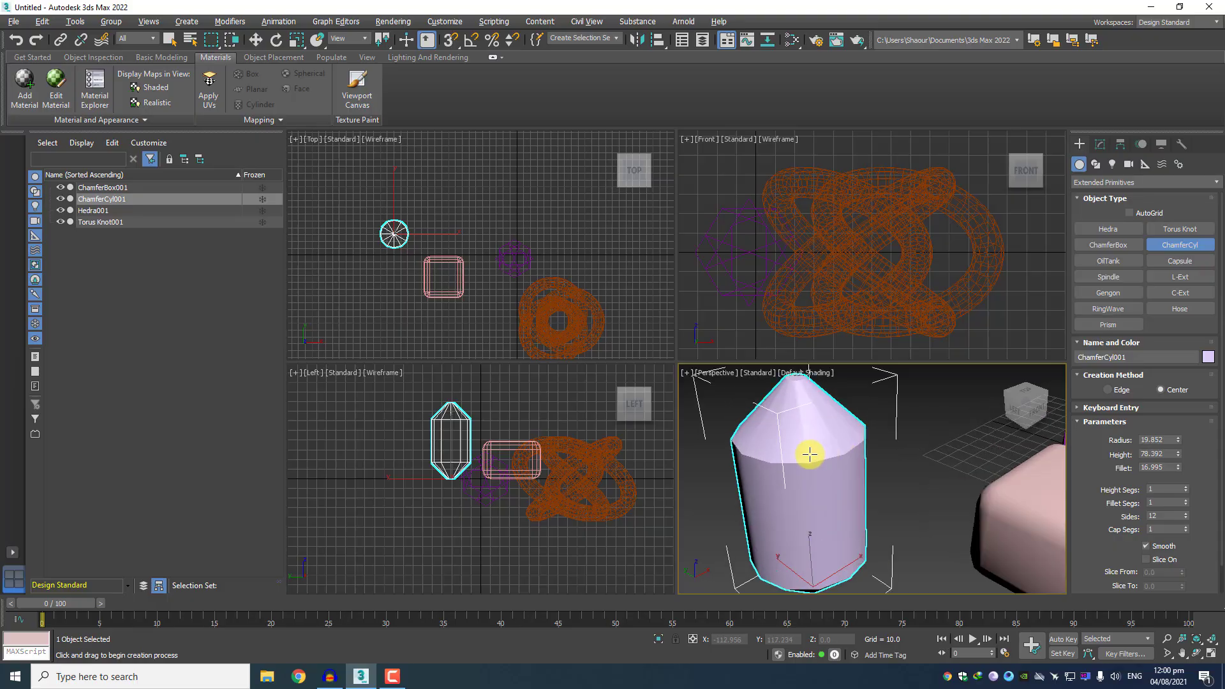
pyautogui.moveTo(801, 453); pyautogui.dragTo(825, 503, button='middle')
pyautogui.scroll(-2, 828, 467)
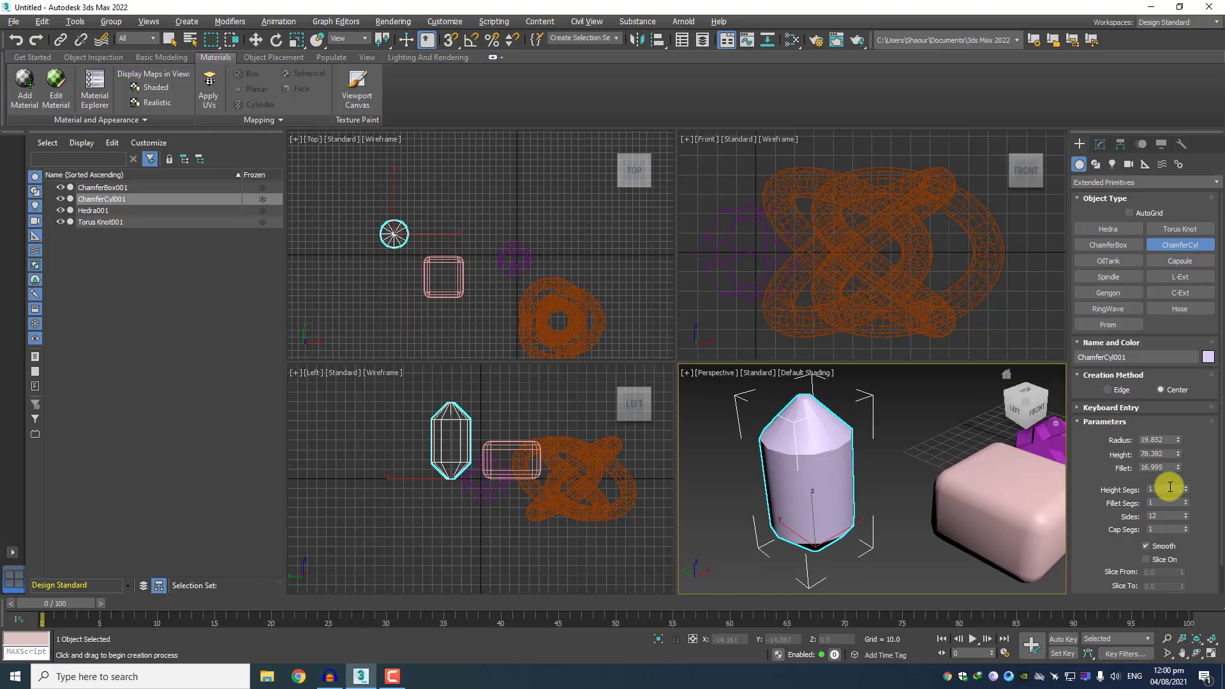
# Set the chamfer cylinder's fillet to 16.486 and its cap segments to 29.
pyautogui.moveTo(1180, 471); pyautogui.dragTo(1178, 469)
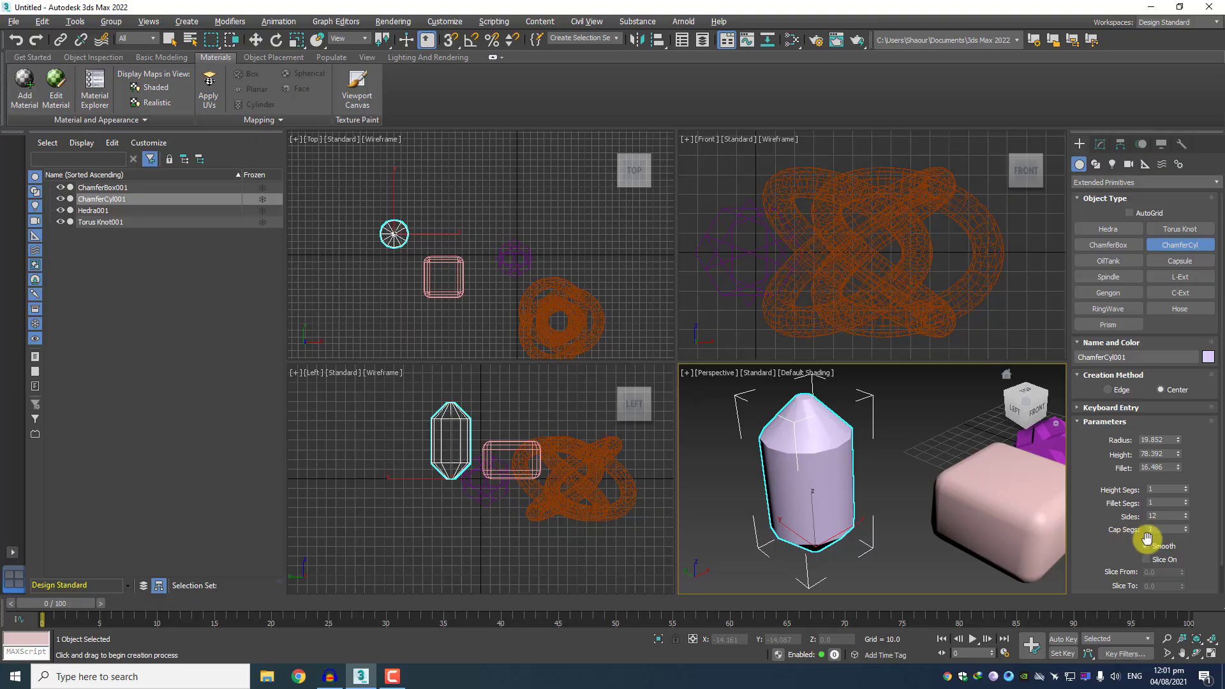
pyautogui.moveTo(1187, 531)
pyautogui.mouseDown()
pyautogui.moveTo(1189, 519)
pyautogui.moveTo(1194, 546)
pyautogui.moveTo(1188, 475)
pyautogui.moveTo(1187, 512)
pyautogui.mouseUp()
pyautogui.scroll(-2, 1136, 520)
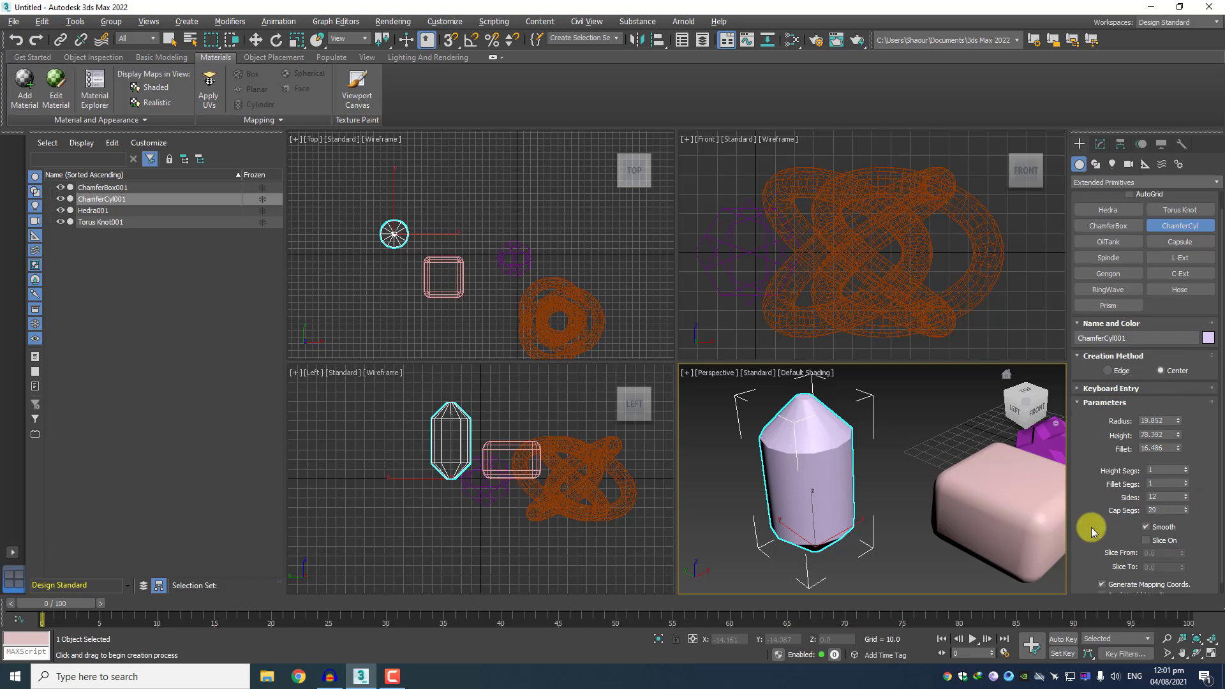
# Try the chamfer cylinder without the Smooth option, and switch smoothing back on.
pyautogui.click(1160, 522)
pyautogui.click(1160, 522)
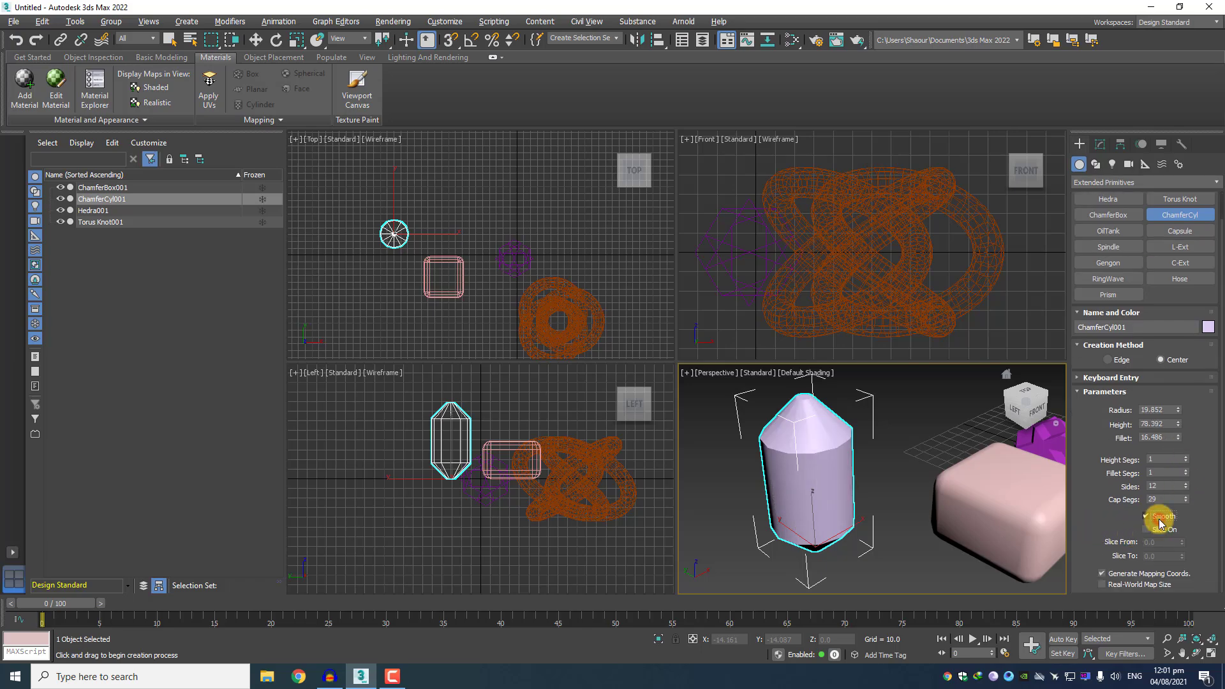
pyautogui.click(1160, 522)
pyautogui.scroll(5, 787, 459)
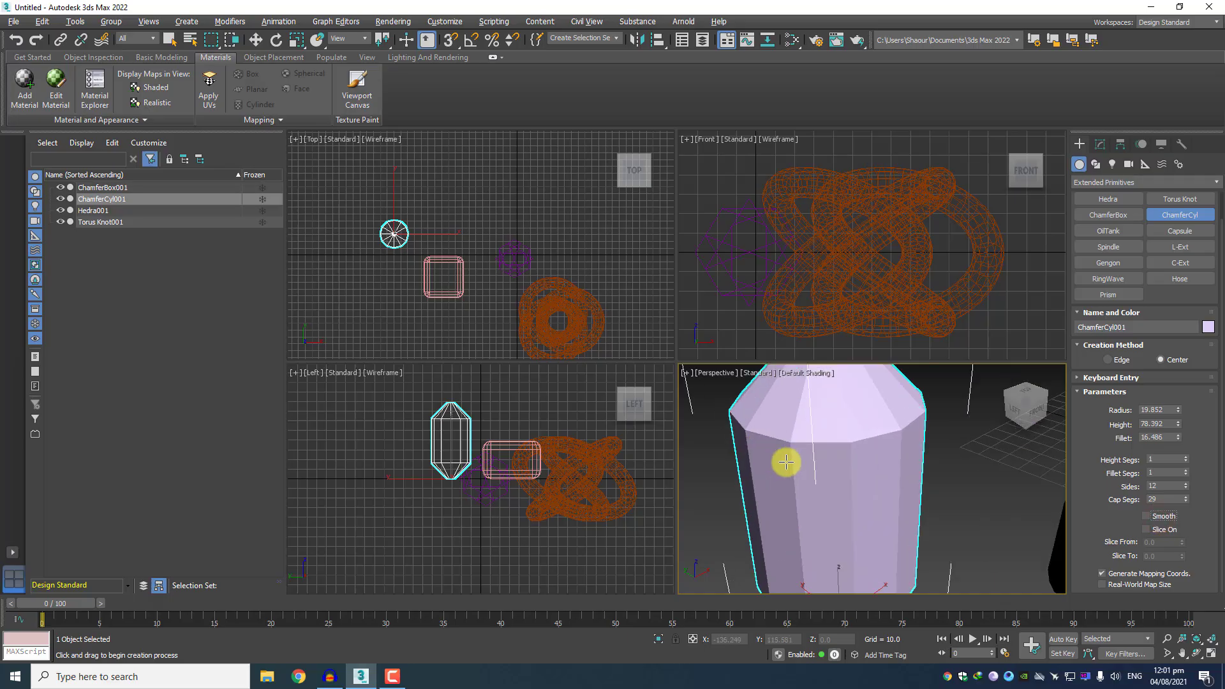
pyautogui.click(1146, 515)
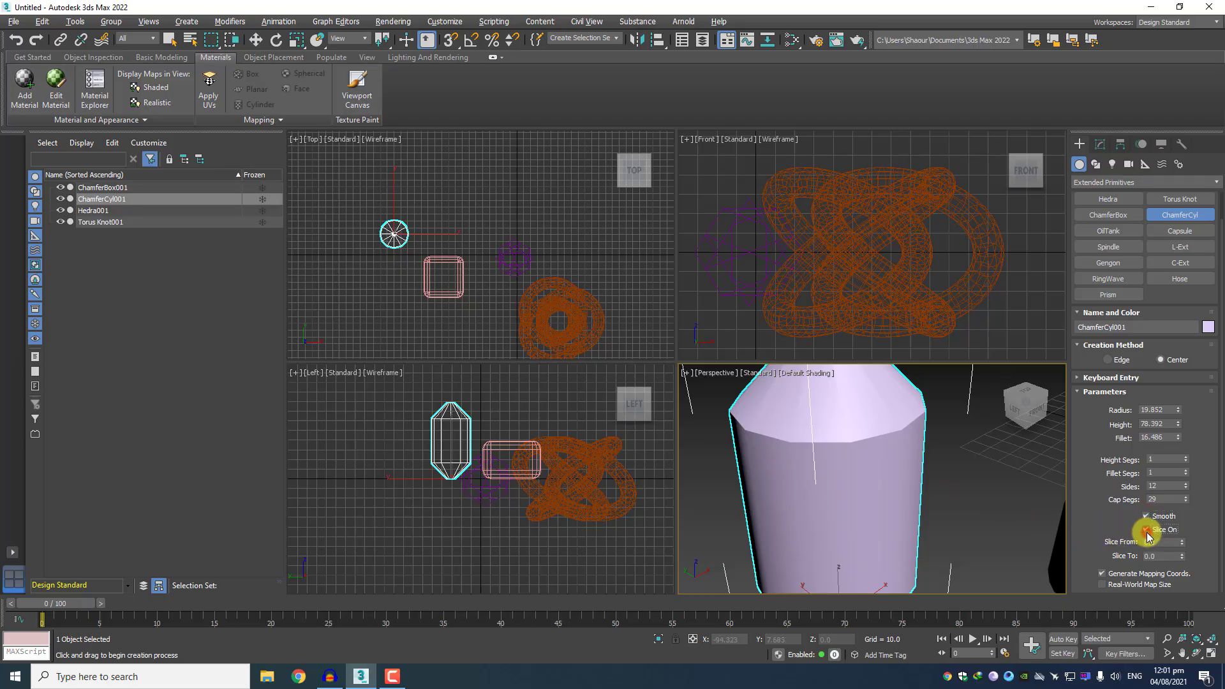
# Turn on slicing for the chamfer cylinder and try several Slice From angles, returning to 0.
pyautogui.scroll(-3, 912, 466)
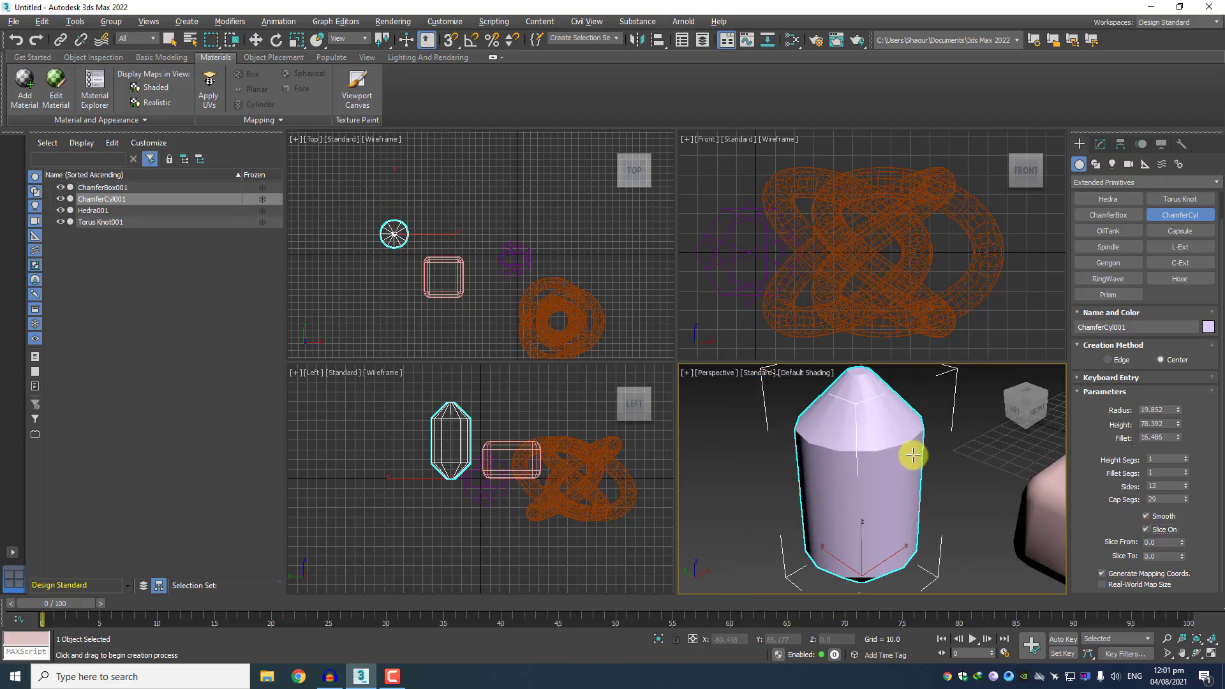
pyautogui.moveTo(913, 455); pyautogui.dragTo(910, 465, button='middle')
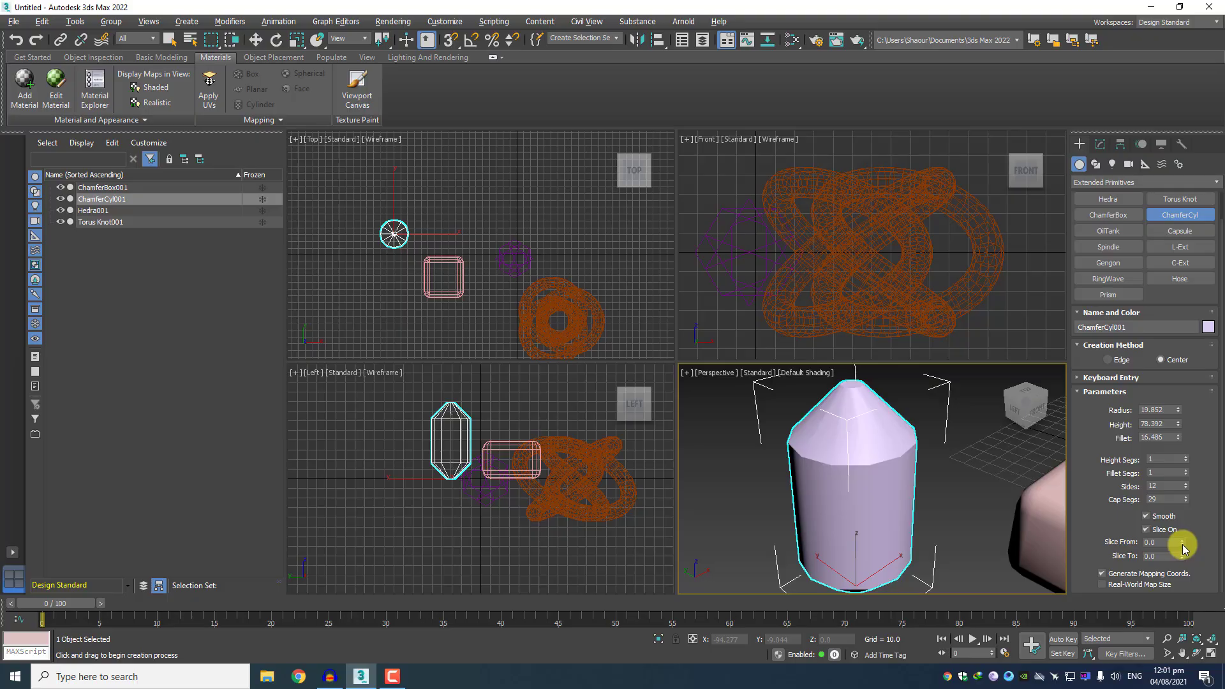
pyautogui.moveTo(1182, 548)
pyautogui.mouseDown()
pyautogui.moveTo(1159, 496)
pyautogui.moveTo(1065, 386)
pyautogui.moveTo(1056, 236)
pyautogui.moveTo(1140, 542)
pyautogui.moveTo(1135, 580)
pyautogui.moveTo(1097, 615)
pyautogui.moveTo(1107, 19)
pyautogui.moveTo(1144, 80)
pyautogui.moveTo(1143, 38)
pyautogui.moveTo(1138, 225)
pyautogui.moveTo(1179, 396)
pyautogui.moveTo(1185, 551)
pyautogui.moveTo(1190, 524)
pyautogui.mouseUp()
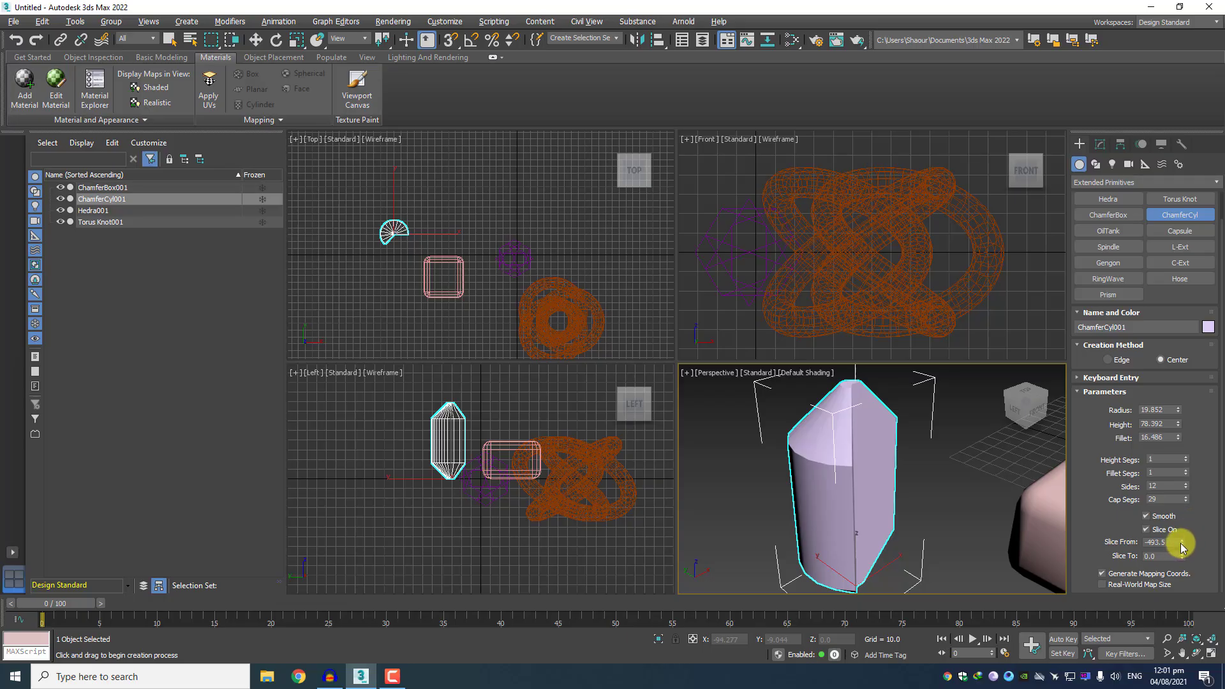
pyautogui.moveTo(1181, 546); pyautogui.dragTo(1176, 646)
pyautogui.moveTo(1169, 594); pyautogui.dragTo(1175, 552)
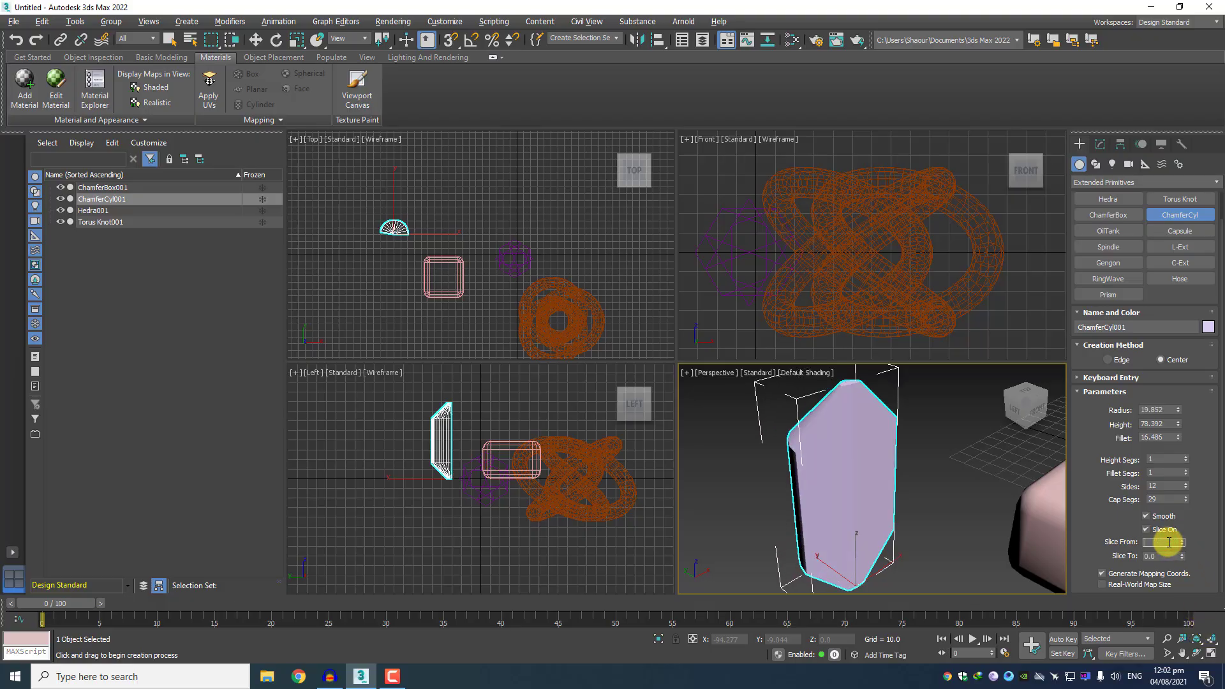
pyautogui.press('Return')
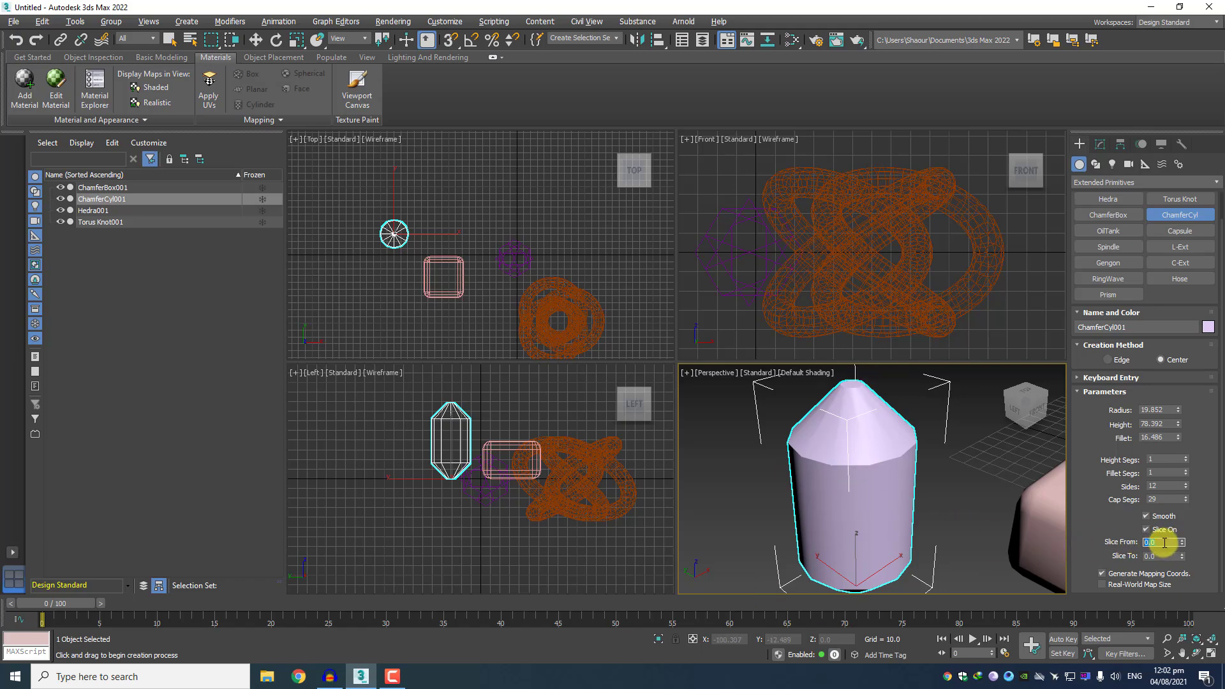
# Set the chamfer cylinder's Slice From to 20 and Slice To to 70.
pyautogui.write('20')
pyautogui.press('Tab')
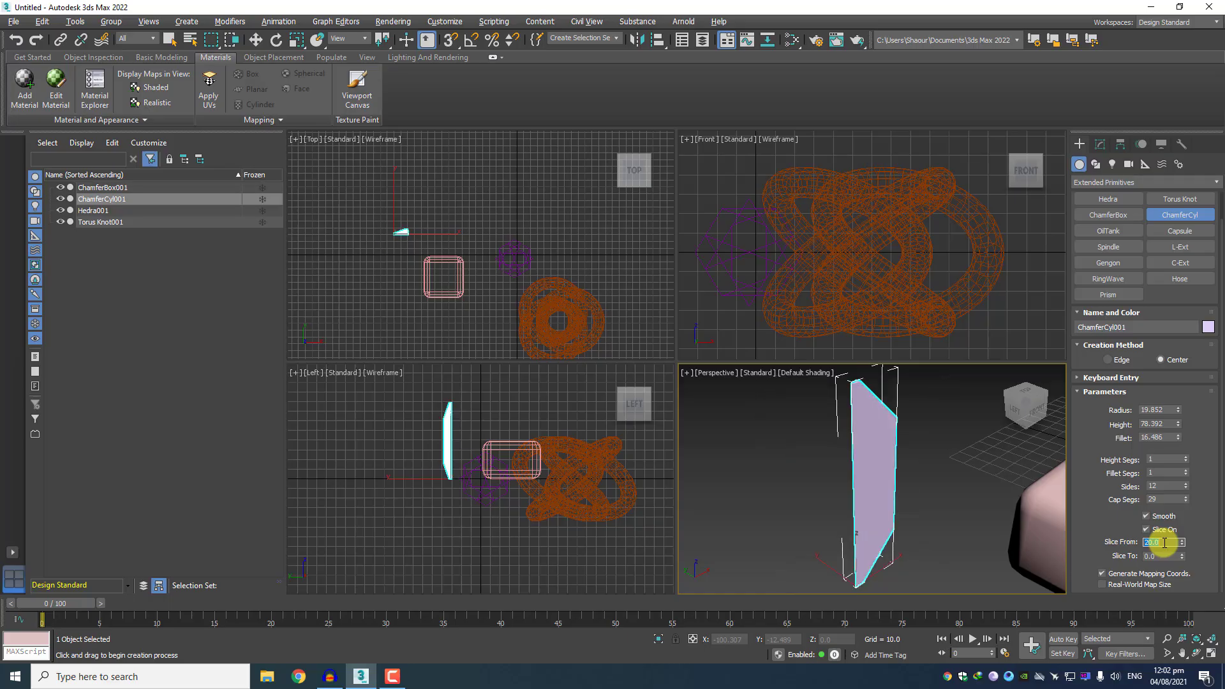
pyautogui.click(1155, 558)
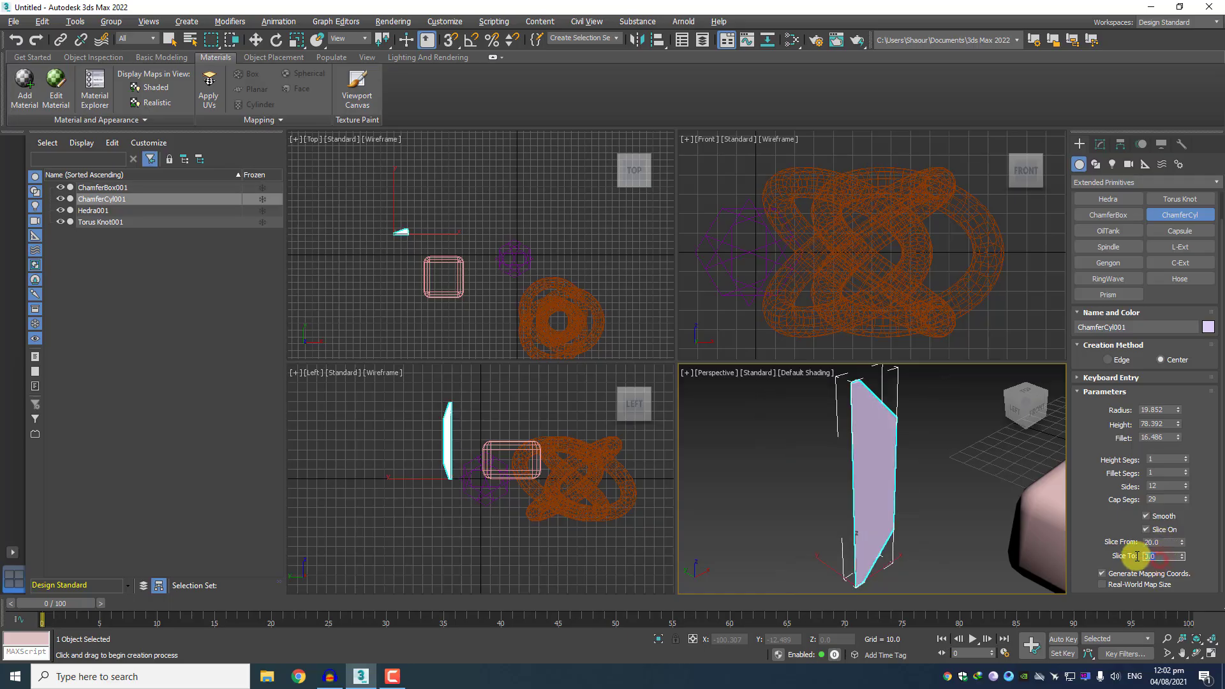
pyautogui.write('70')
pyautogui.press('Return')
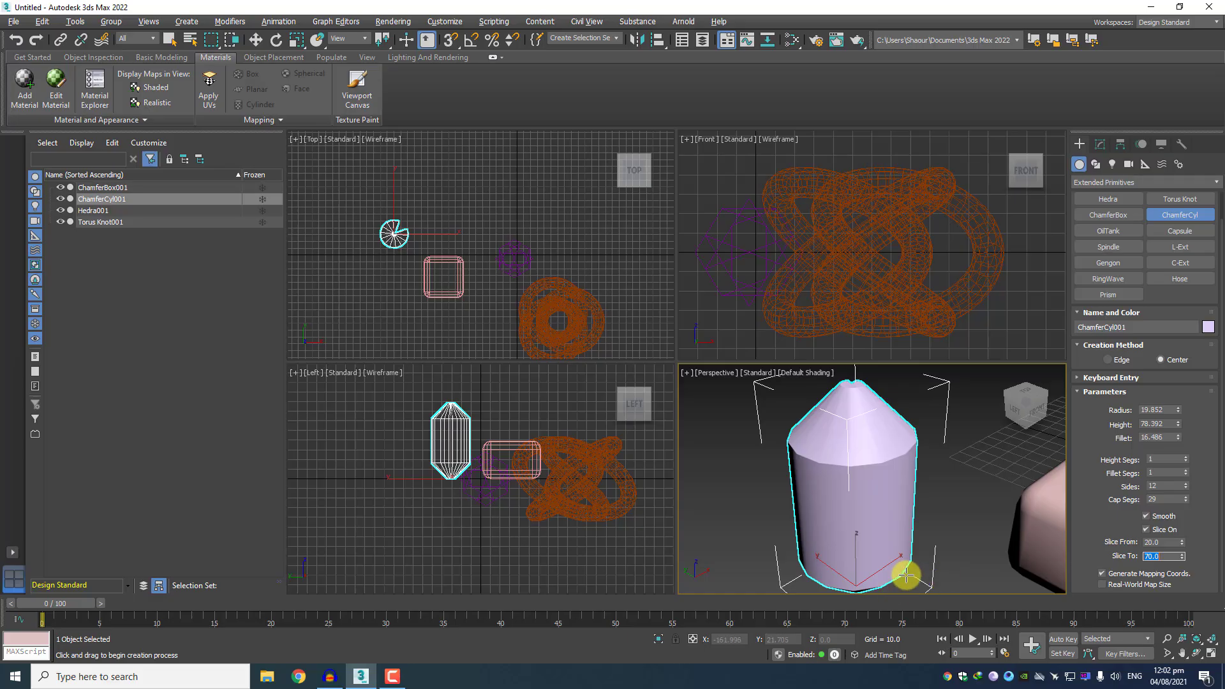
# Examine the wedge cut out of the sliced chamfer cylinder from the side and from above.
pyautogui.scroll(-3, 925, 527)
pyautogui.moveTo(929, 536); pyautogui.dragTo(882, 518, button='middle')
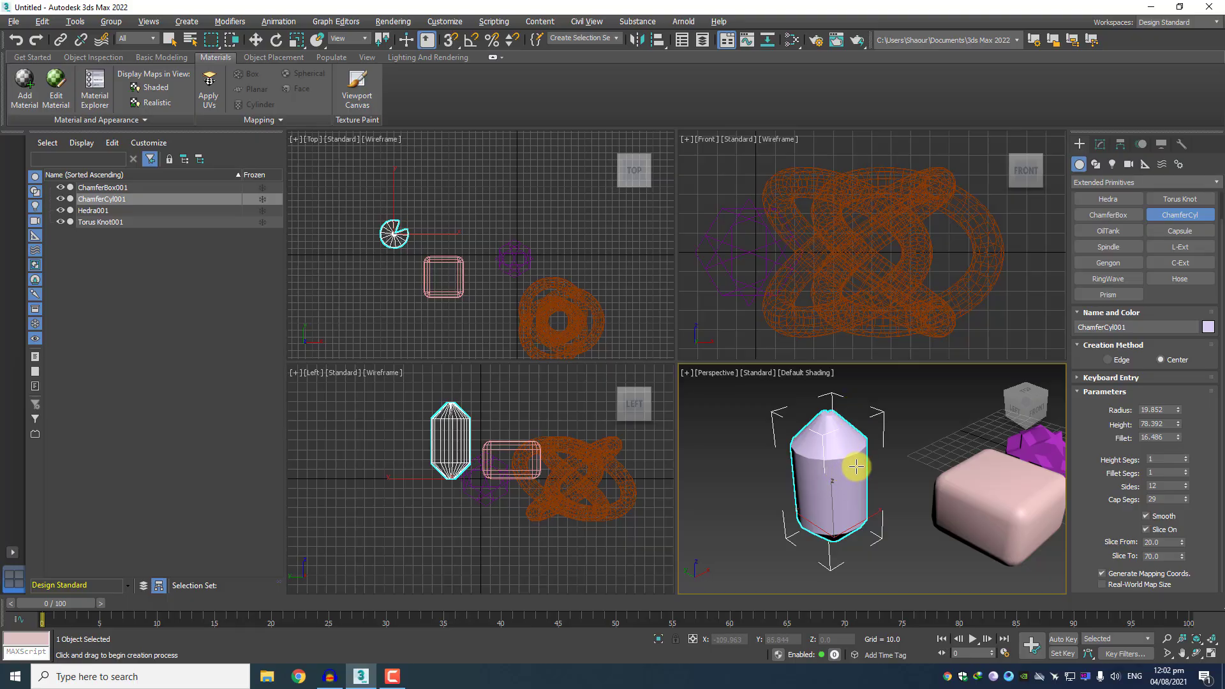
pyautogui.keyDown('alt'); pyautogui.moveTo(870, 464); pyautogui.dragTo(705, 469, button='middle'); pyautogui.keyUp('alt')
pyautogui.keyDown('alt'); pyautogui.moveTo(842, 500); pyautogui.dragTo(874, 497, button='middle'); pyautogui.keyUp('alt')
pyautogui.scroll(2, 837, 440)
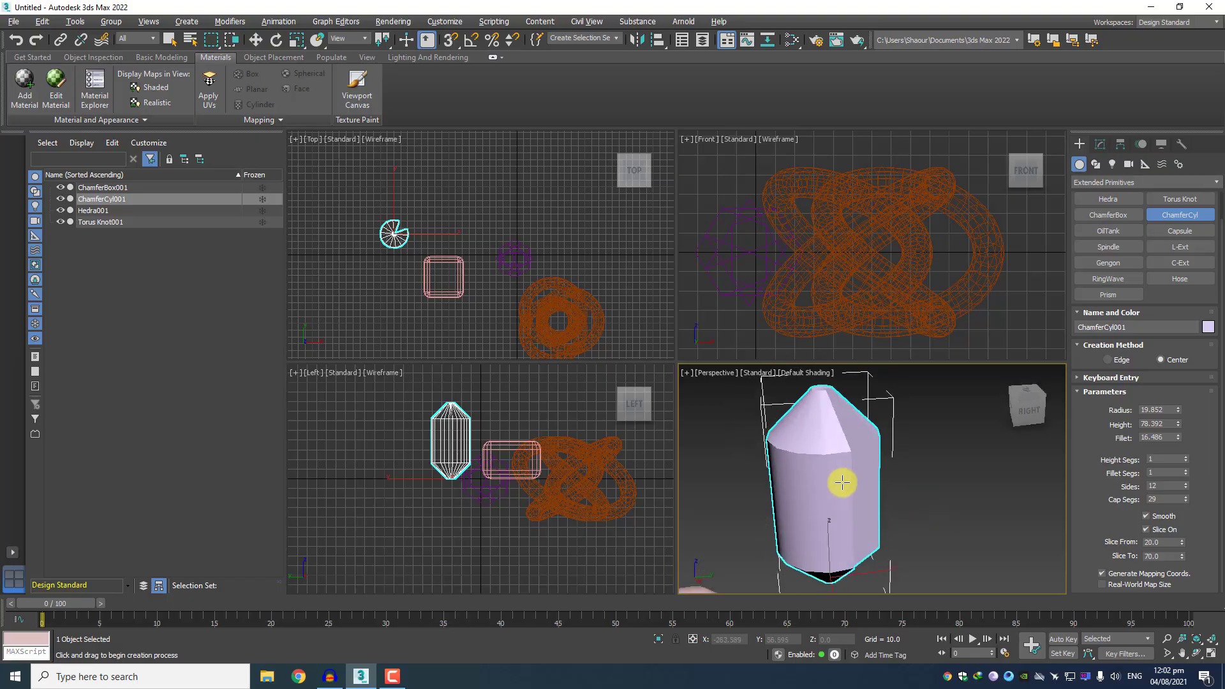
pyautogui.keyDown('alt'); pyautogui.moveTo(786, 478); pyautogui.dragTo(872, 543, button='middle'); pyautogui.keyUp('alt')
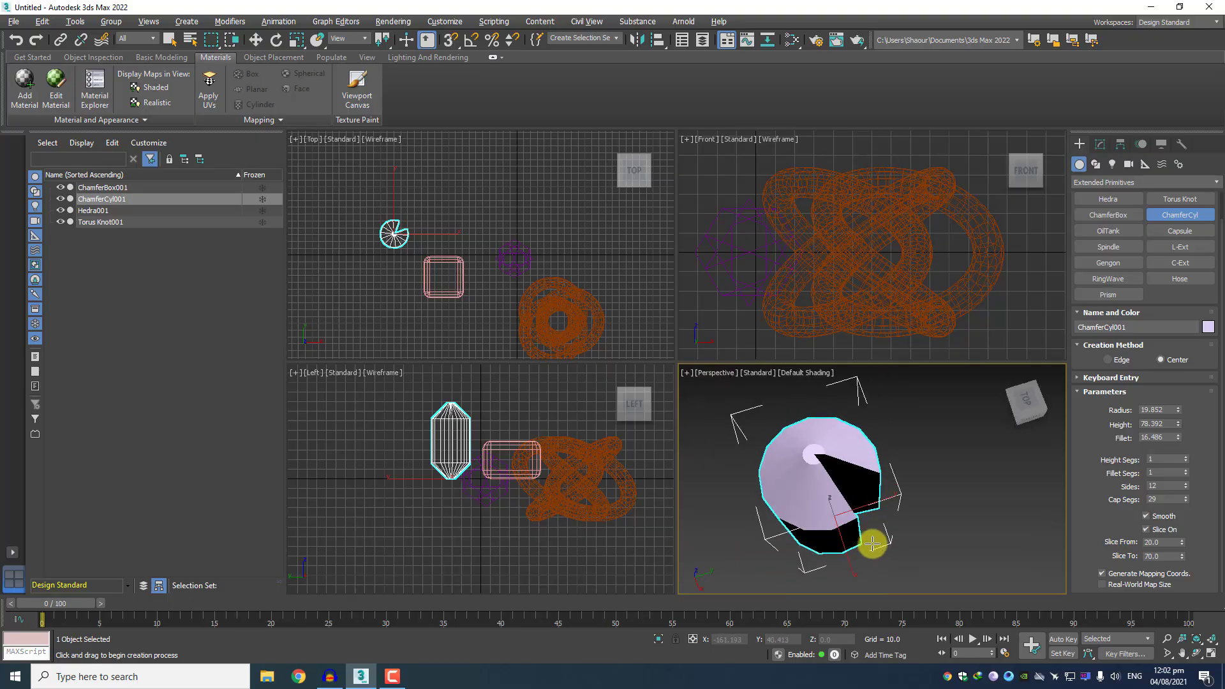
pyautogui.keyDown('alt'); pyautogui.moveTo(871, 479); pyautogui.dragTo(831, 543, button='middle'); pyautogui.keyUp('alt')
pyautogui.keyDown('alt'); pyautogui.moveTo(917, 528); pyautogui.dragTo(846, 480, button='middle'); pyautogui.keyUp('alt')
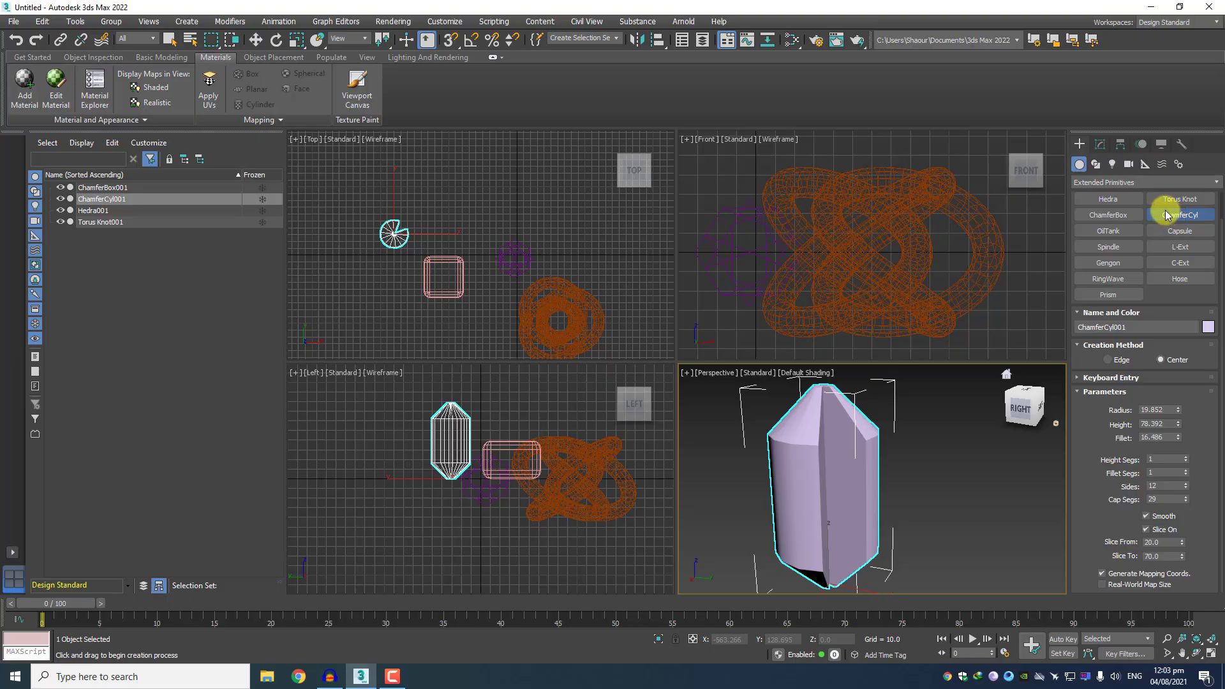
# Create an OilTank beside the chamfer cylinder in the perspective view, about 69 in radius, 203 high, with a cap height of about 32.
pyautogui.click(1109, 232)
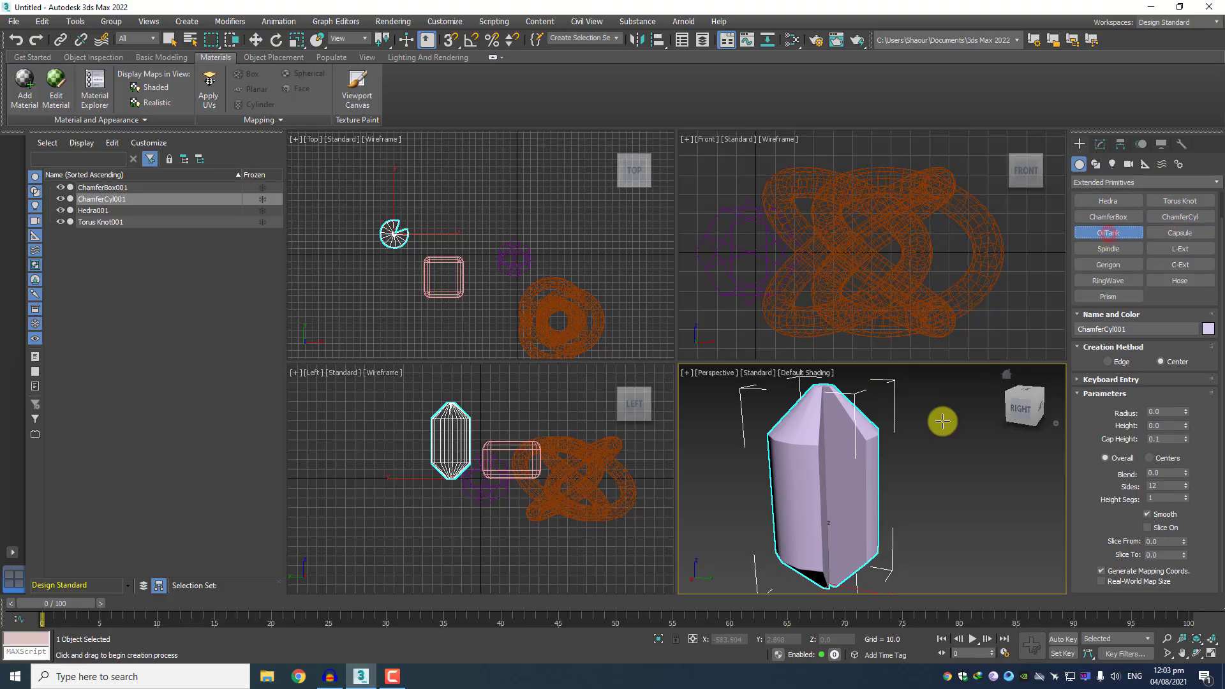
pyautogui.scroll(-5, 943, 427)
pyautogui.scroll(2, 899, 473)
pyautogui.moveTo(938, 481); pyautogui.dragTo(908, 506)
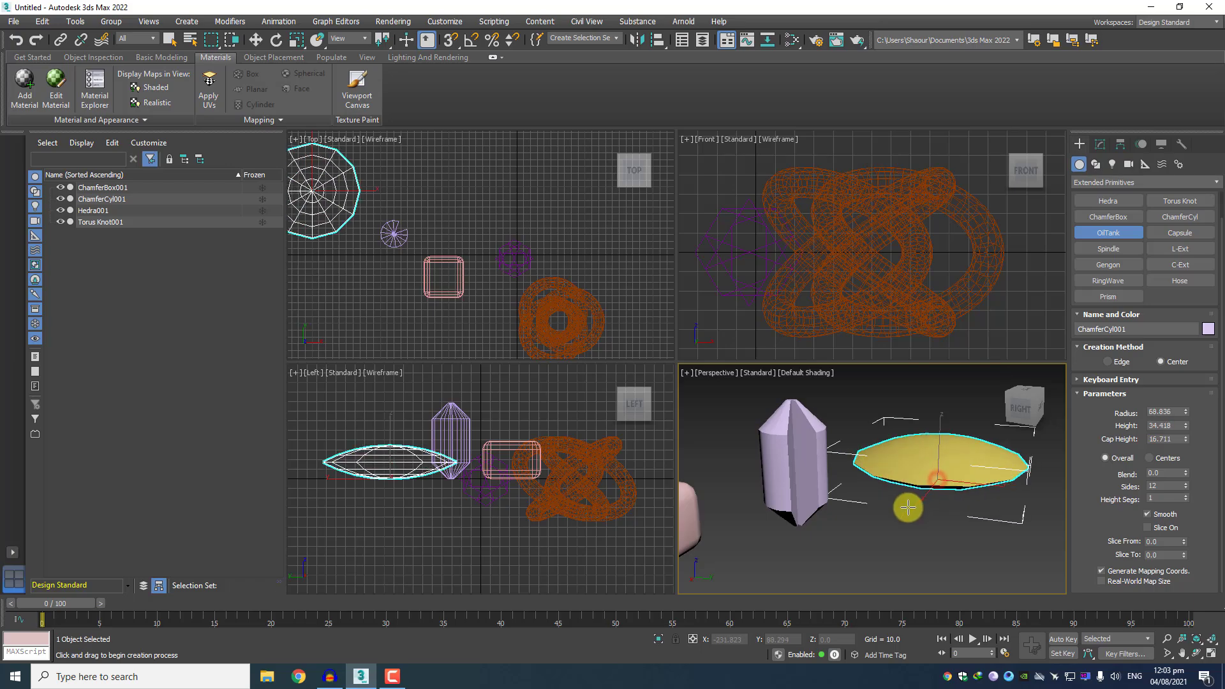
pyautogui.scroll(-4, 936, 451)
pyautogui.scroll(2, 936, 452)
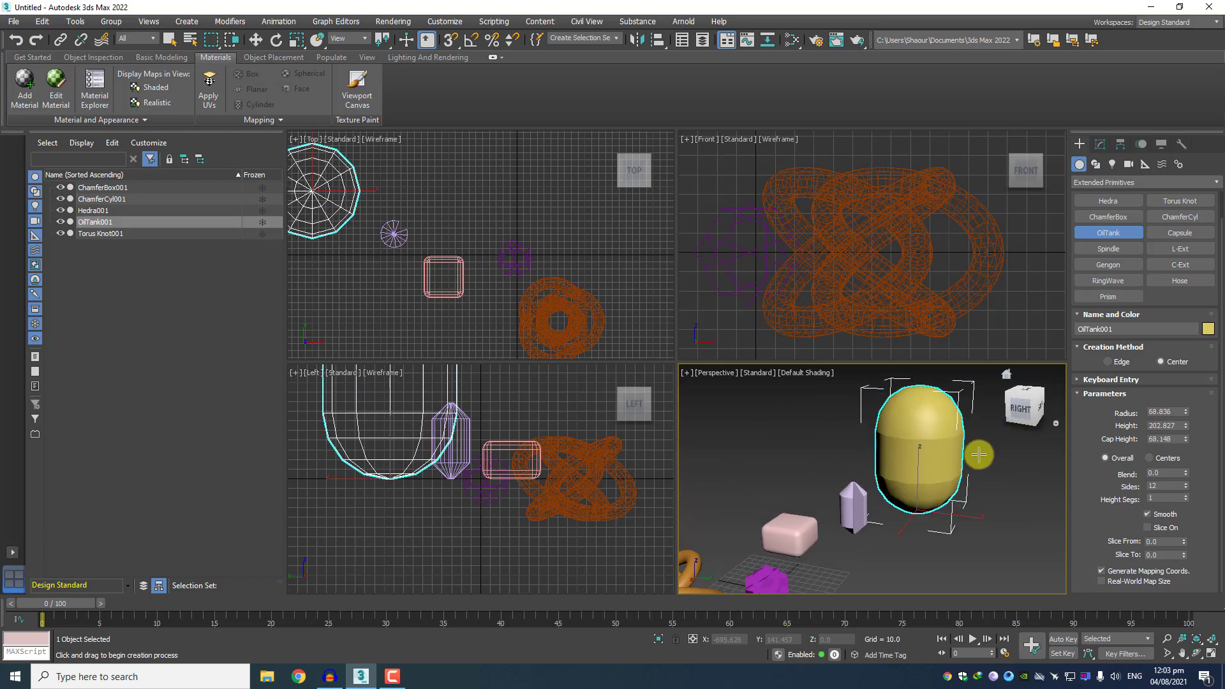
pyautogui.click(912, 443)
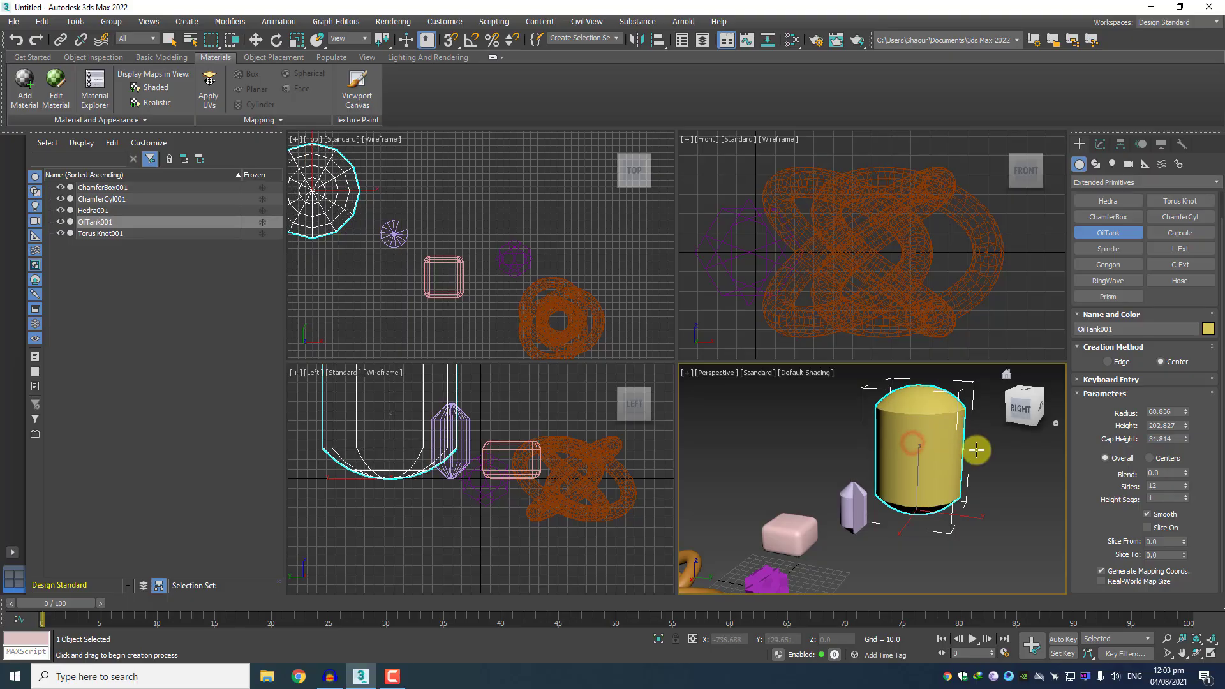
# Create a Capsule beside the yellow oil tank in the perspective view, about 49 in radius and 197 high.
pyautogui.click(1165, 233)
pyautogui.moveTo(910, 523); pyautogui.dragTo(833, 495, button='middle')
pyautogui.moveTo(834, 495); pyautogui.dragTo(815, 506)
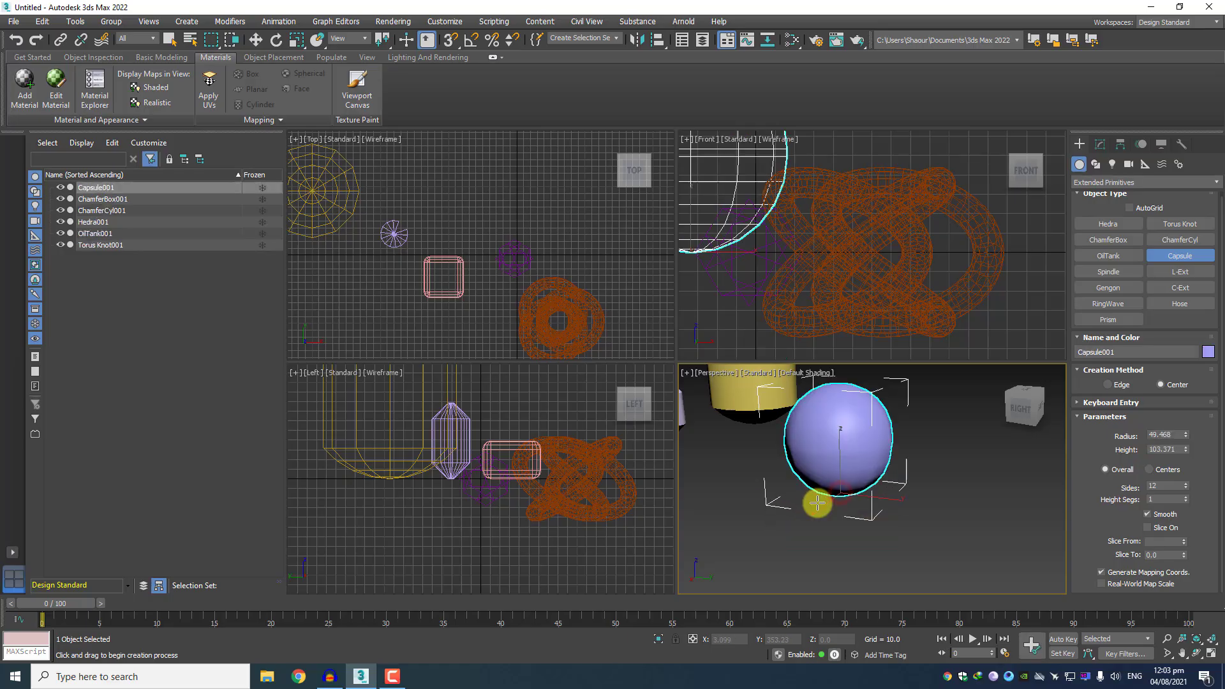
pyautogui.click(840, 496)
pyautogui.moveTo(840, 495); pyautogui.dragTo(918, 576, button='middle')
pyautogui.scroll(-2, 914, 510)
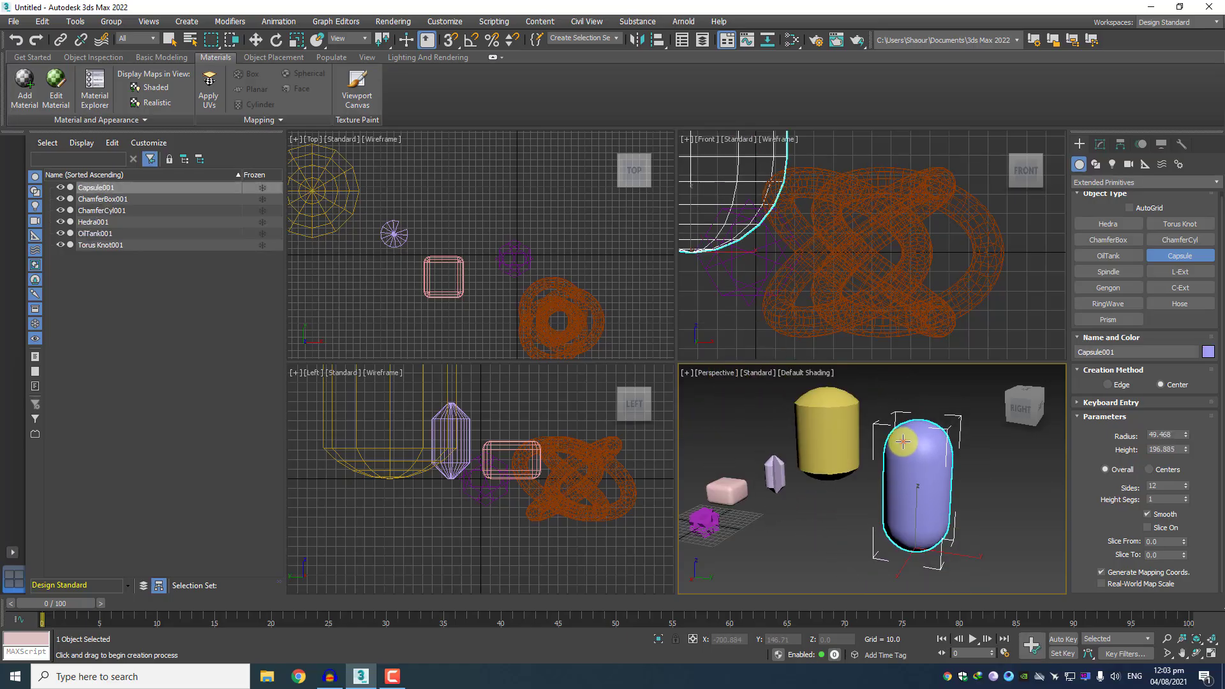
pyautogui.click(903, 442)
pyautogui.click(902, 482)
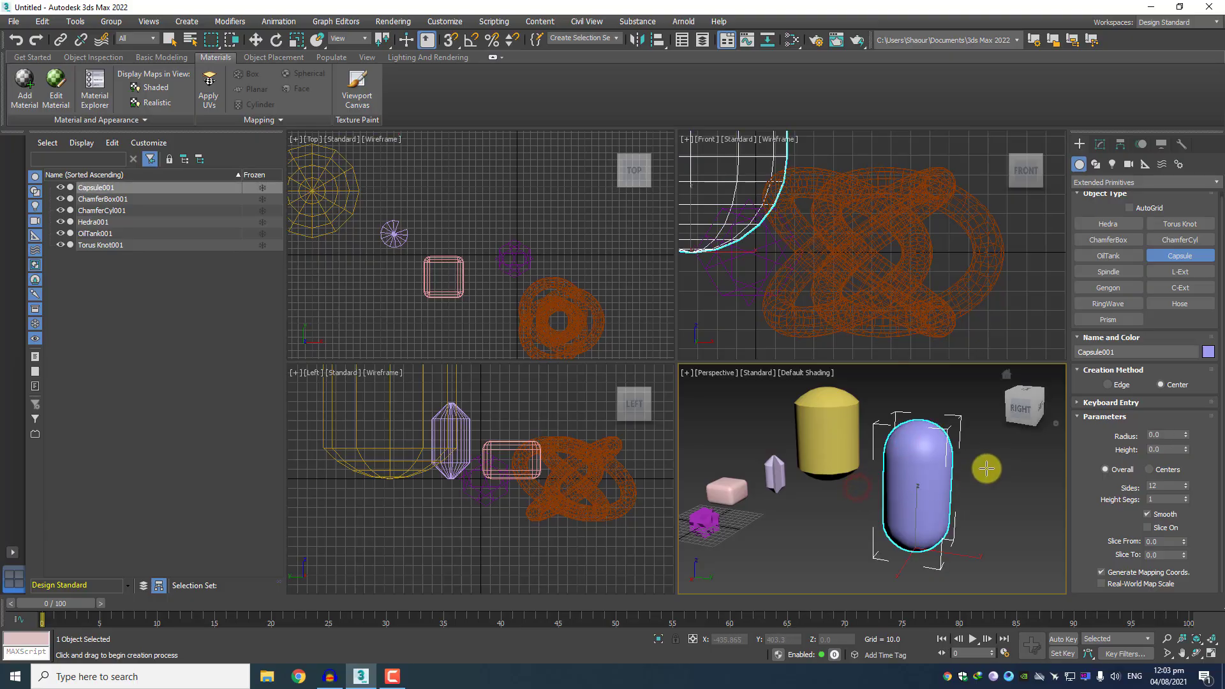
# Create a Spindle in front of the other primitives, about 68 in radius, 174 high, with a cap height of about 50.
pyautogui.click(1108, 272)
pyautogui.moveTo(835, 497); pyautogui.dragTo(899, 472, button='middle')
pyautogui.moveTo(874, 504); pyautogui.dragTo(823, 511)
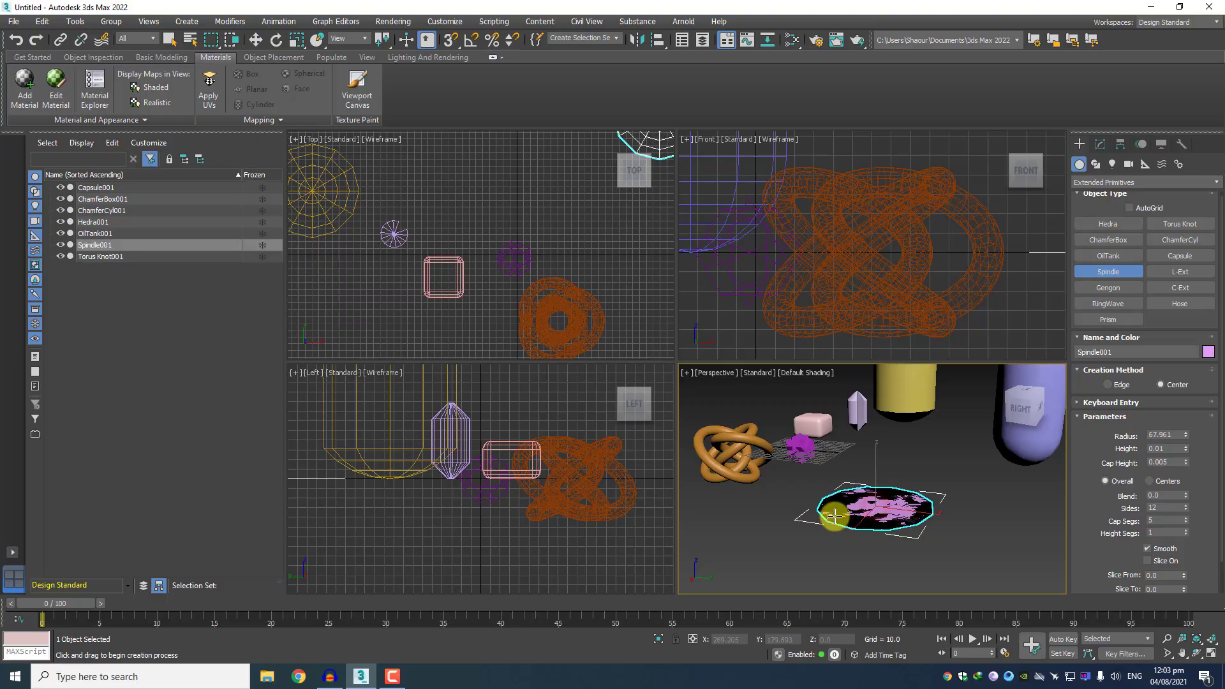
pyautogui.moveTo(855, 440); pyautogui.dragTo(866, 398)
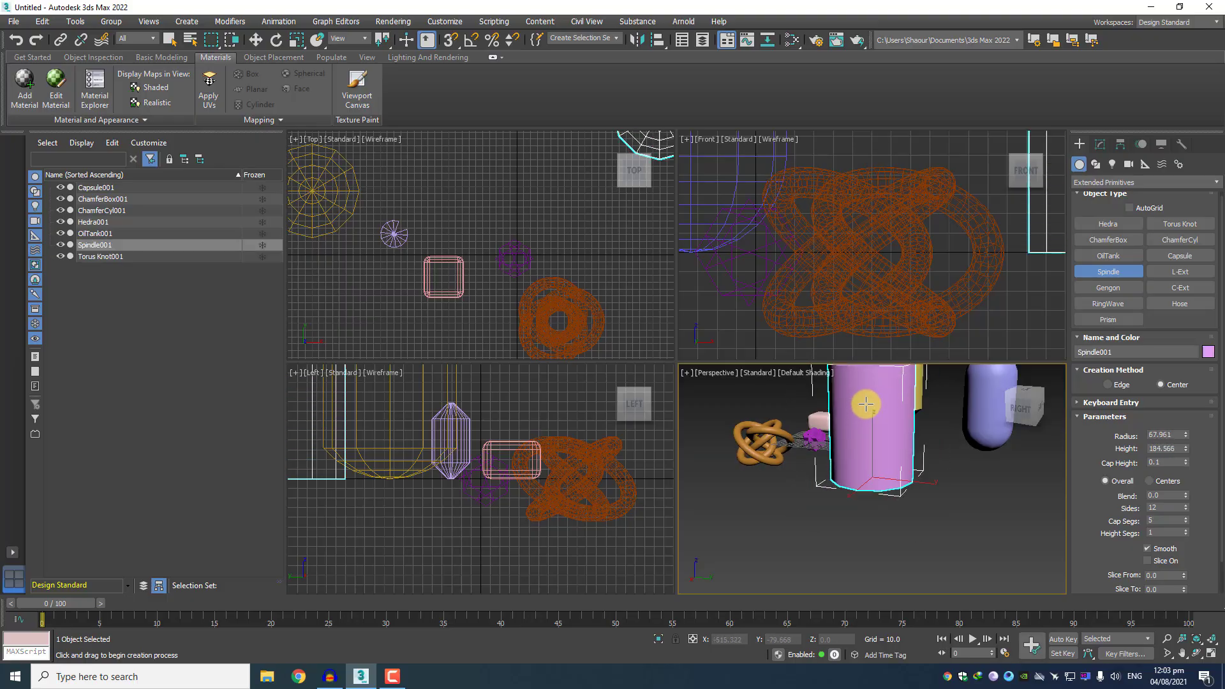
pyautogui.scroll(-3, 868, 402)
pyautogui.moveTo(852, 383); pyautogui.dragTo(853, 411, button='middle')
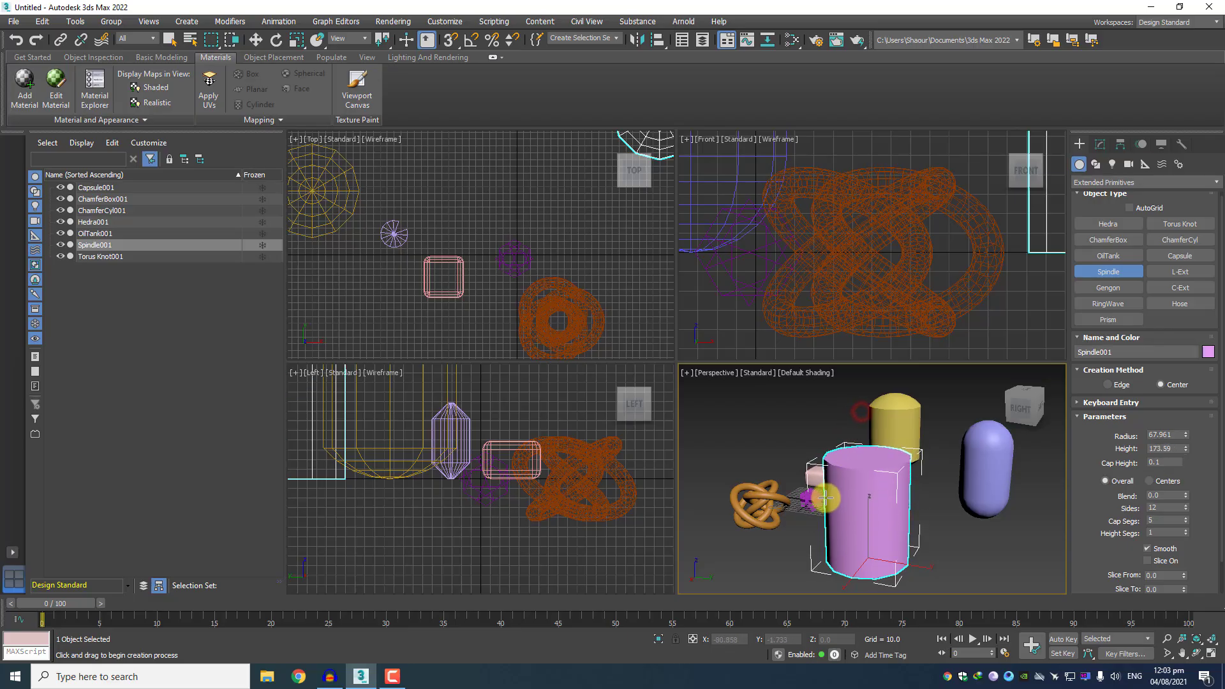
pyautogui.click(883, 511)
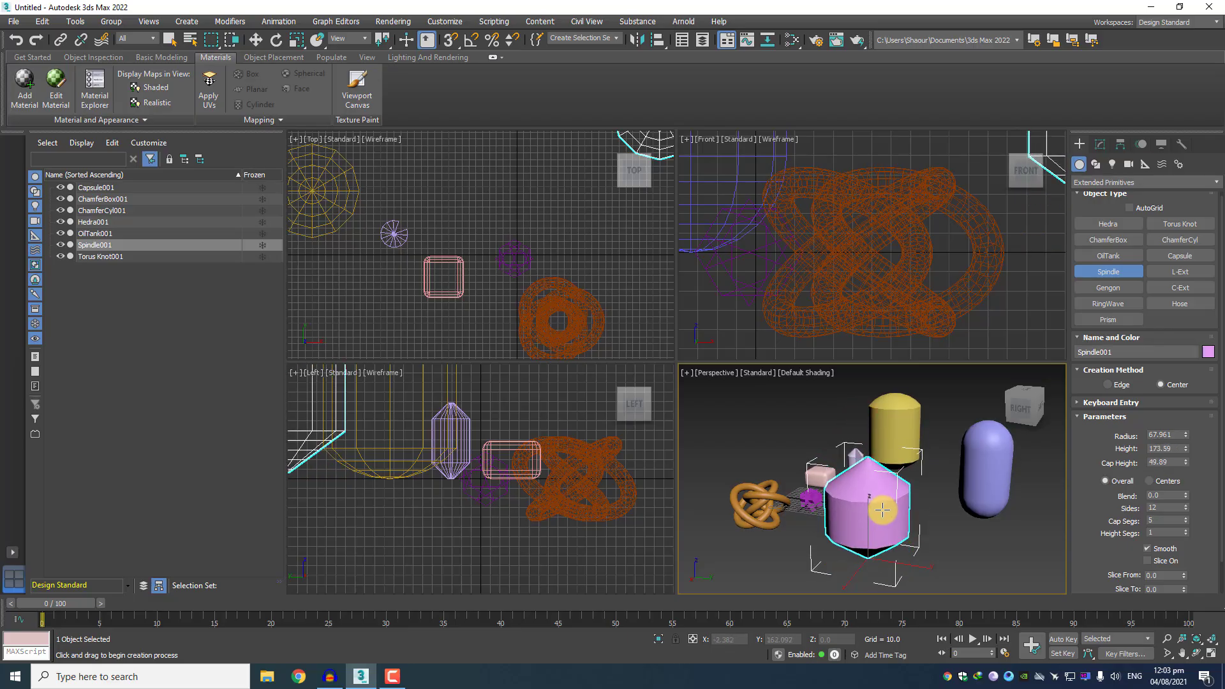